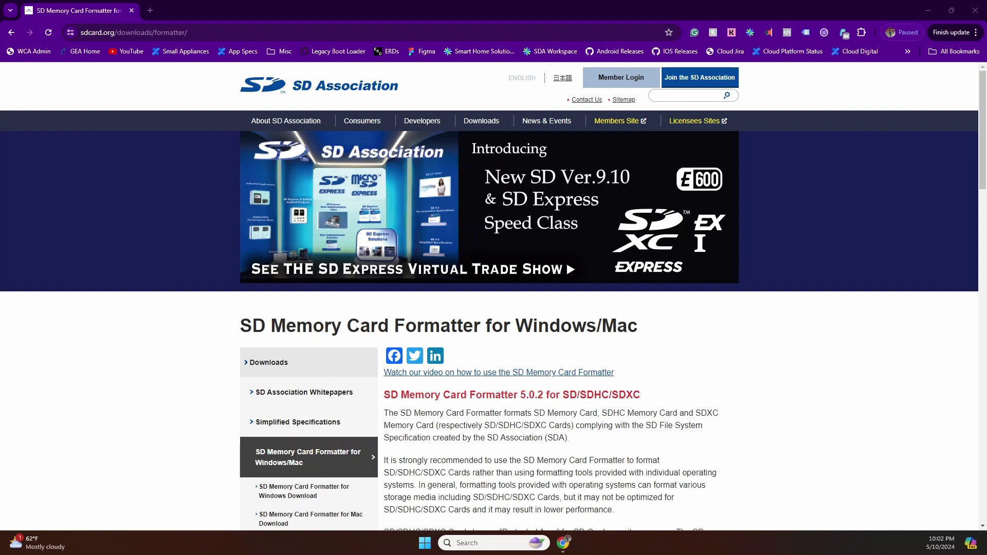
Step: Accept the SD Card Formatter EULA for Windows to download SDCardFormatterv5_WinEN.zip
scroll(489, 296, "down", 3)
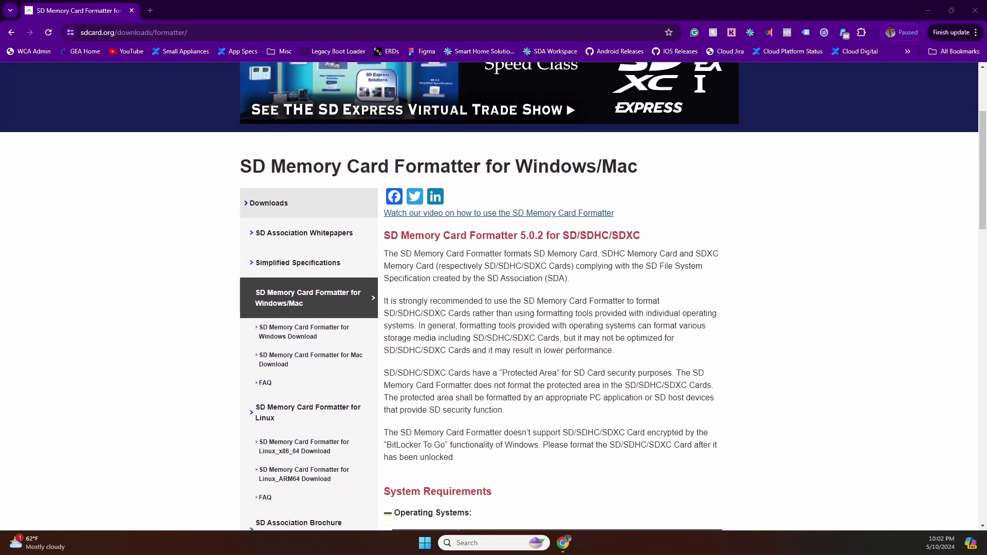
scroll(489, 296, "down", 20)
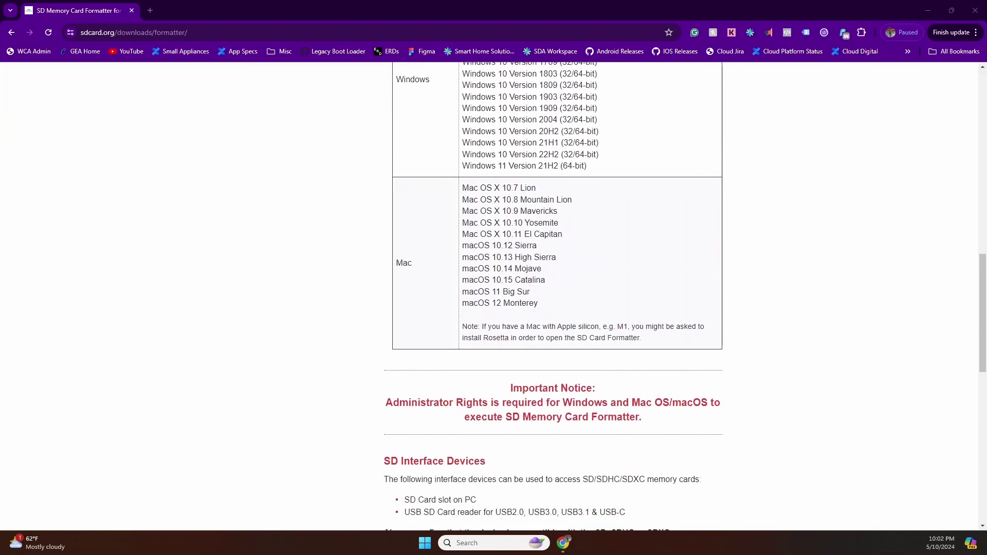
scroll(489, 296, "up", 1)
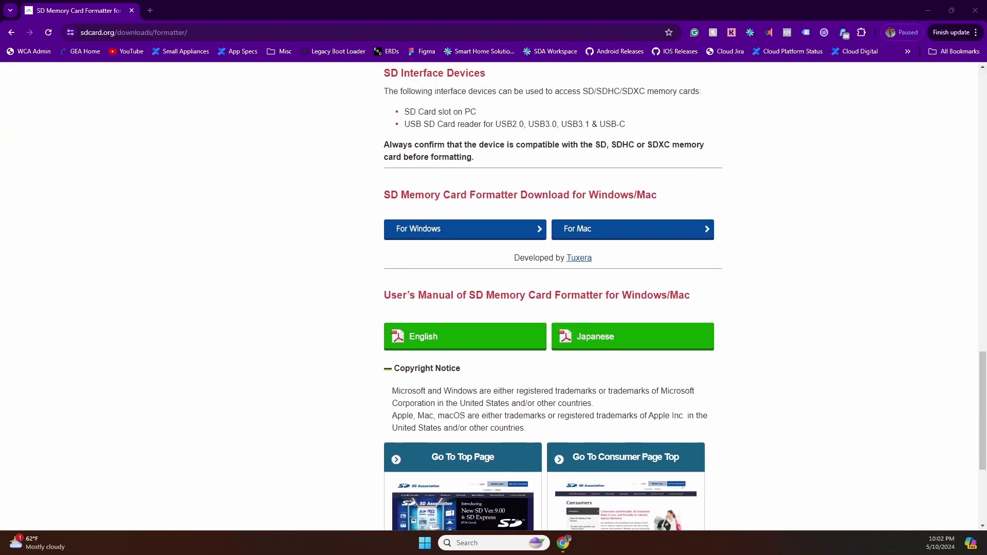
left_click(465, 229)
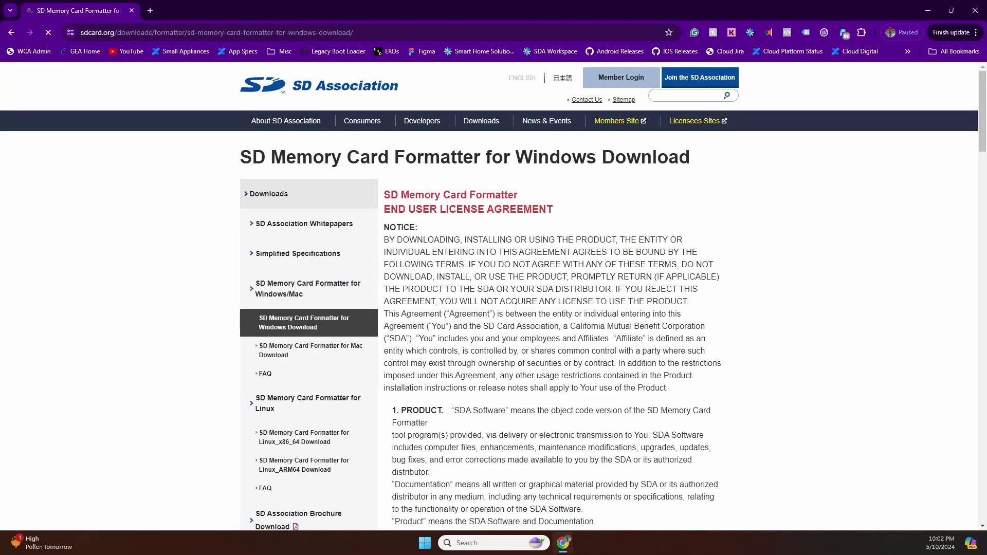
scroll(493, 296, "down", 20)
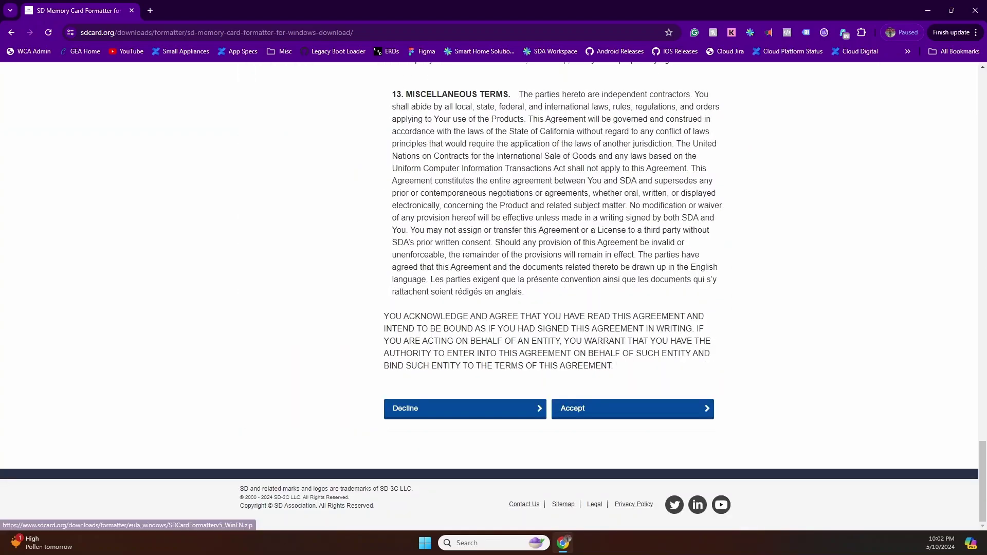
left_click(632, 409)
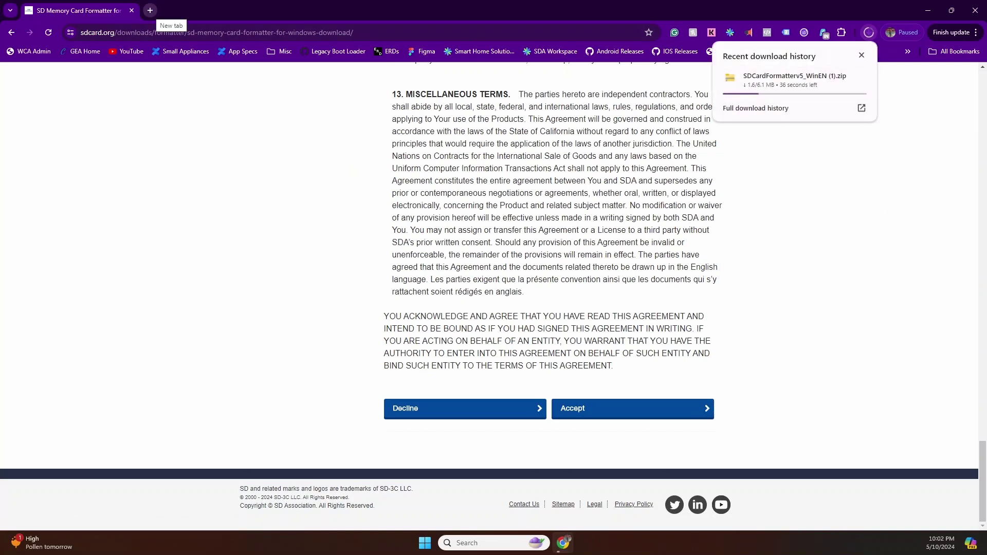
left_click(150, 10)
Step: Search for balena etcher, then open the FalconChristmas/fpp GitHub repository from Google results
type("balena etcher")
key("Return")
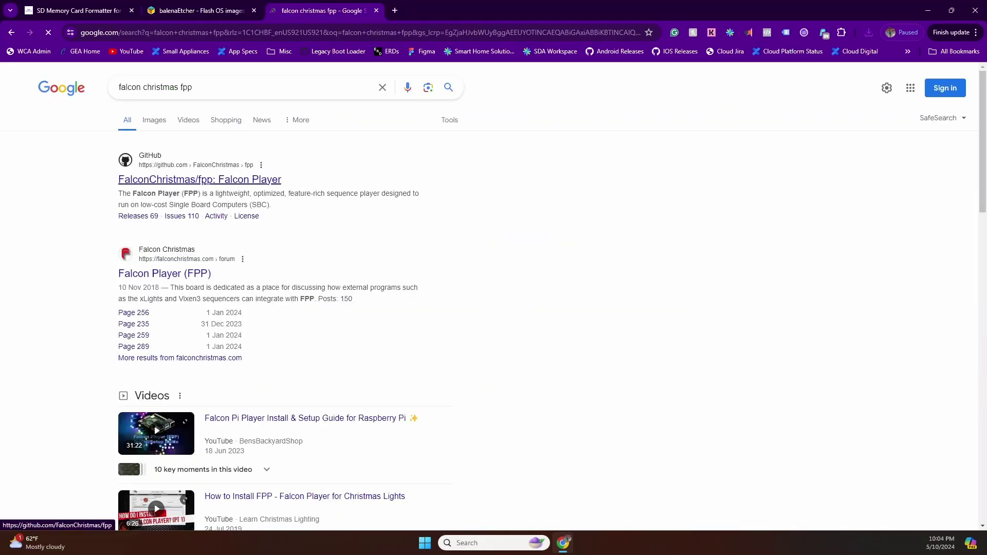
left_click(199, 179)
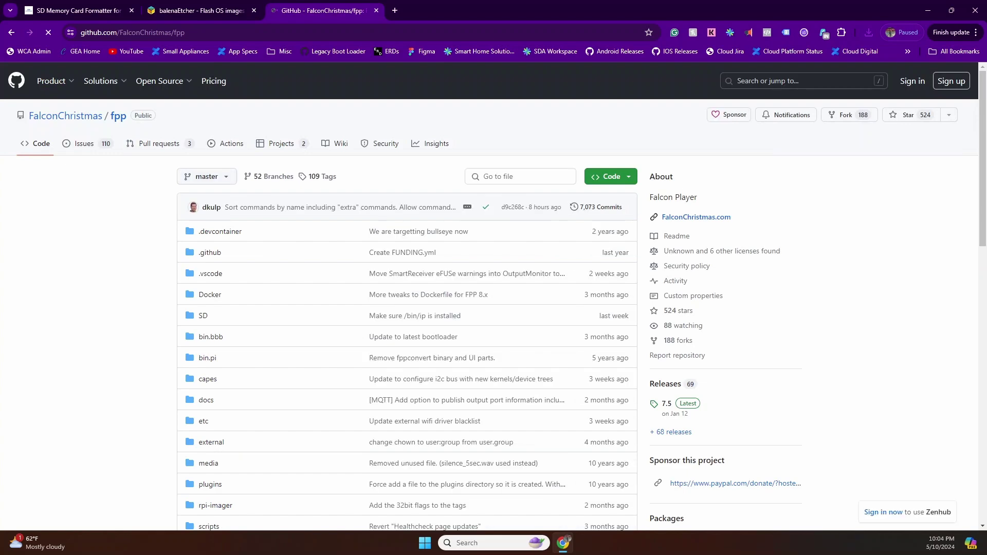
Step: Open the fpp Releases page and scroll to the 7.5 assets for FPP-v7.5-Pi.img.zip
key("ctrl+f")
type("rele")
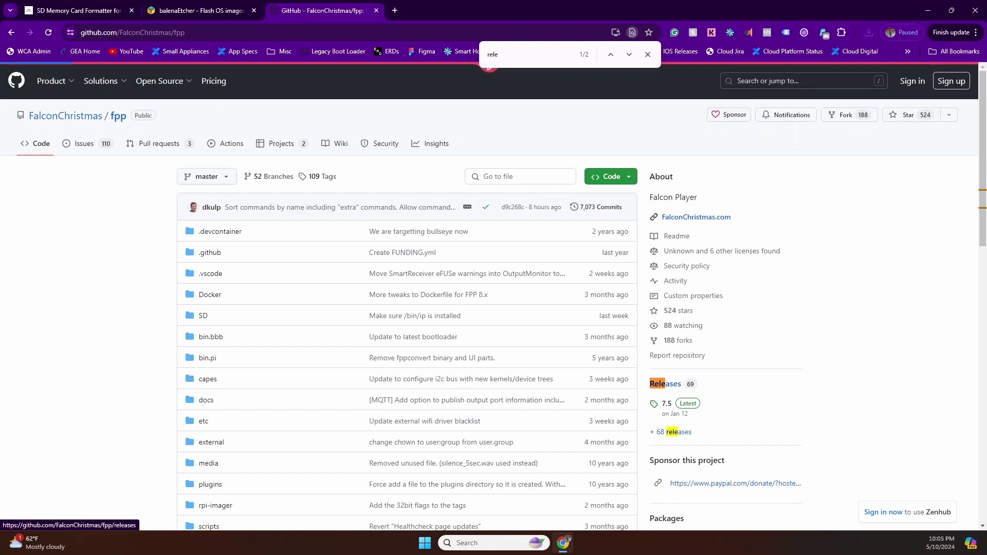
key("ctrl+Return")
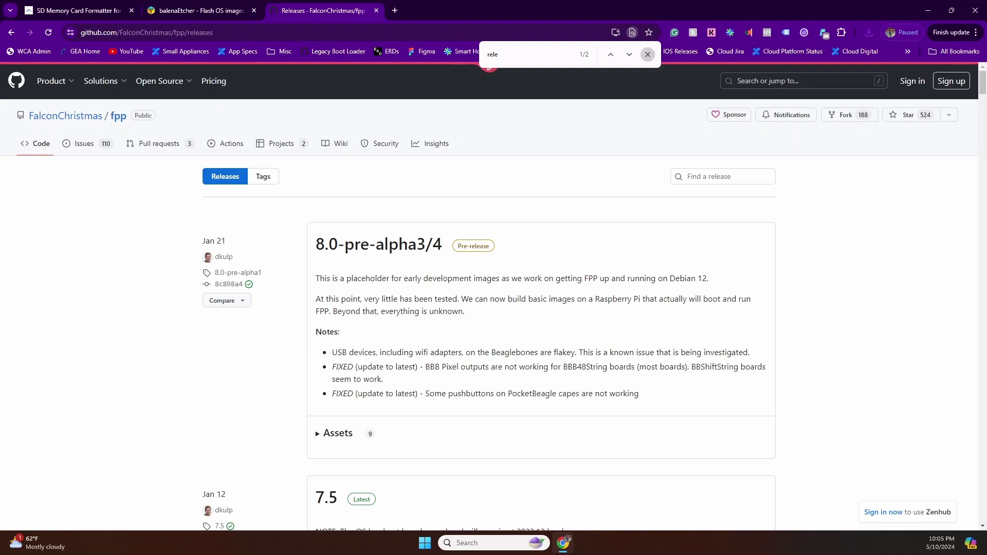
key("Escape")
scroll(493, 308, "down", 1)
scroll(493, 297, "down", 5)
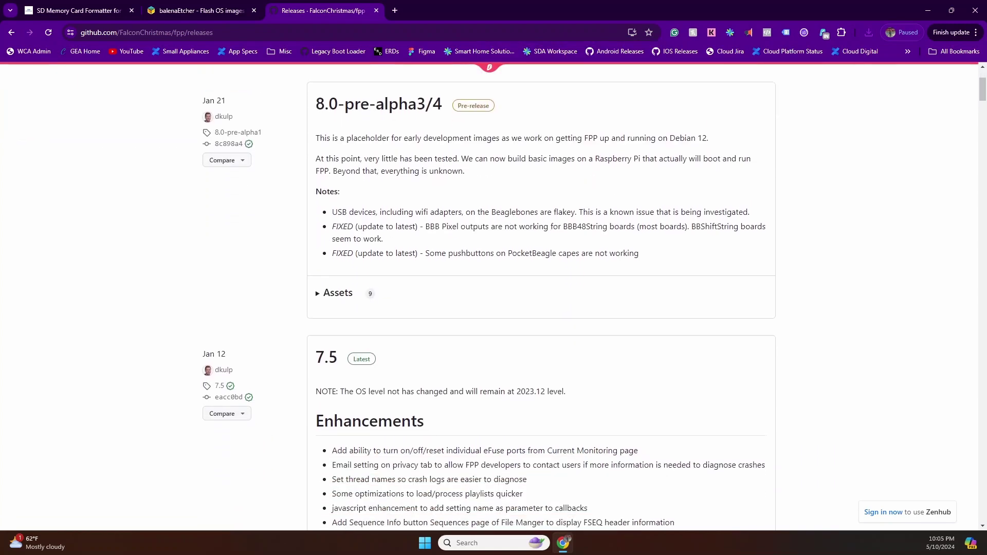
scroll(494, 297, "down", 9)
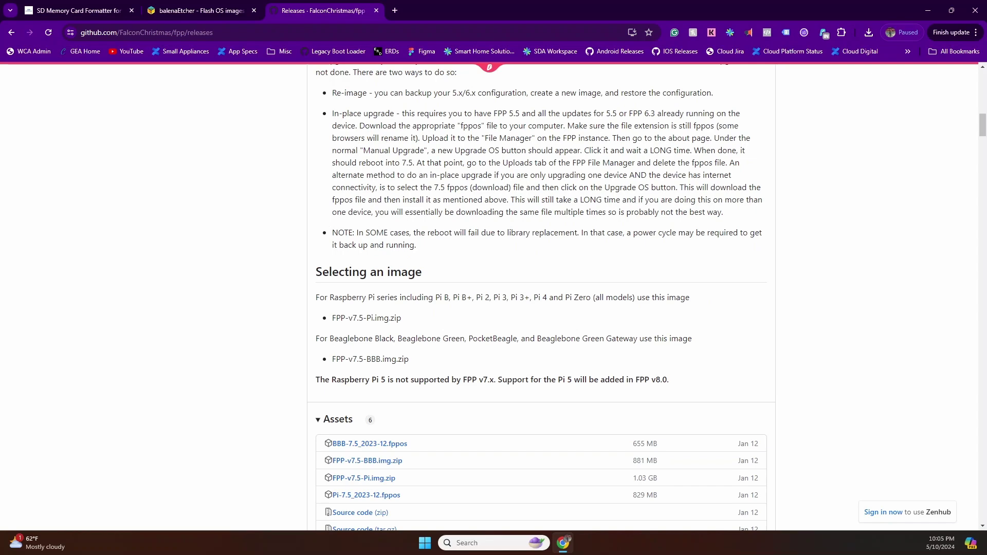
scroll(493, 296, "down", 2)
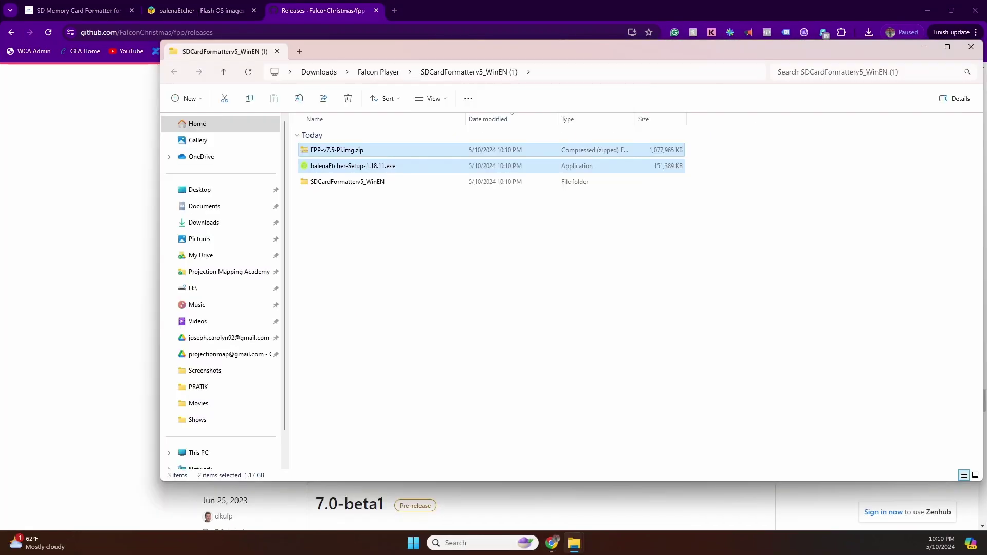
Step: Delete the two duplicate files, then install SD Card Formatter 5.0.2 from SDCardFormatterv5_WinEN
right_click(354, 164)
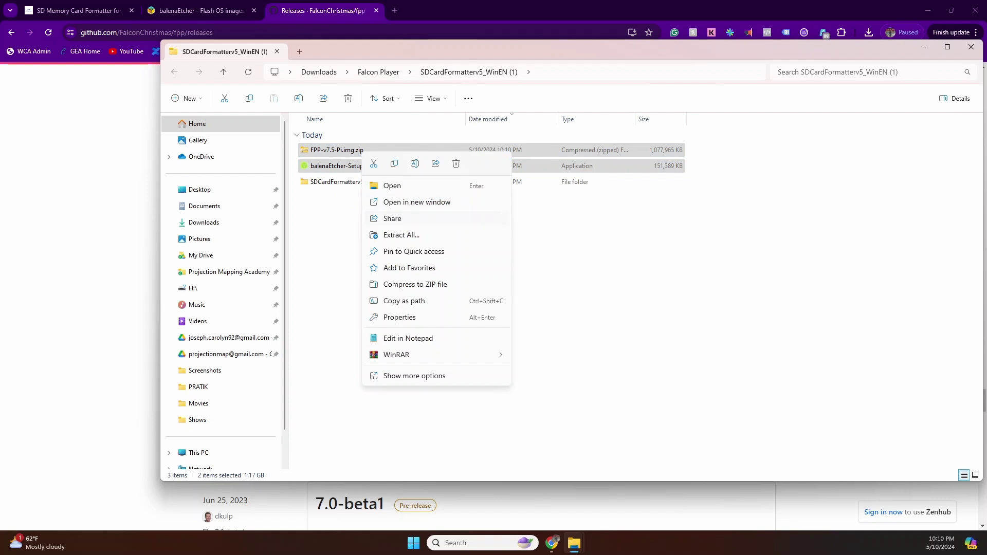
left_click(456, 163)
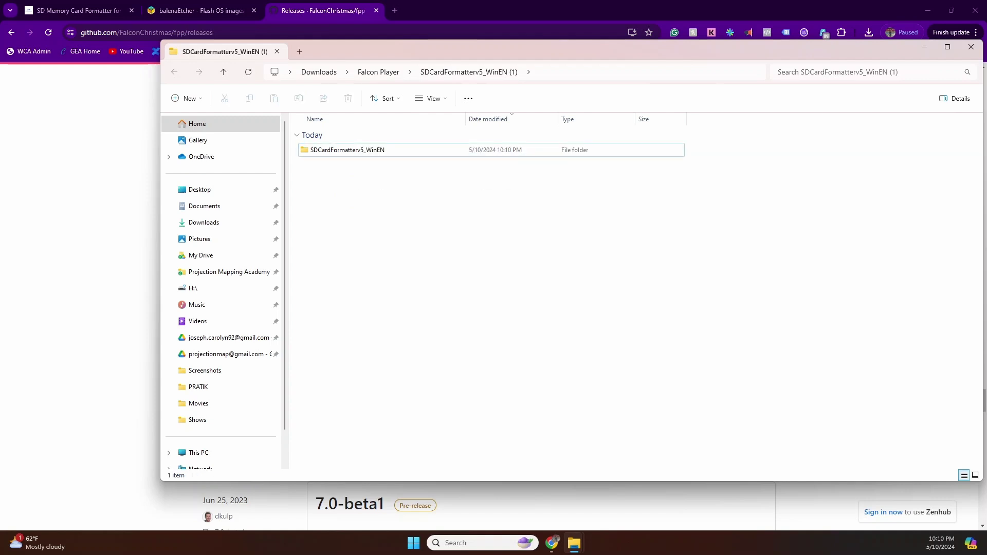
key("Return")
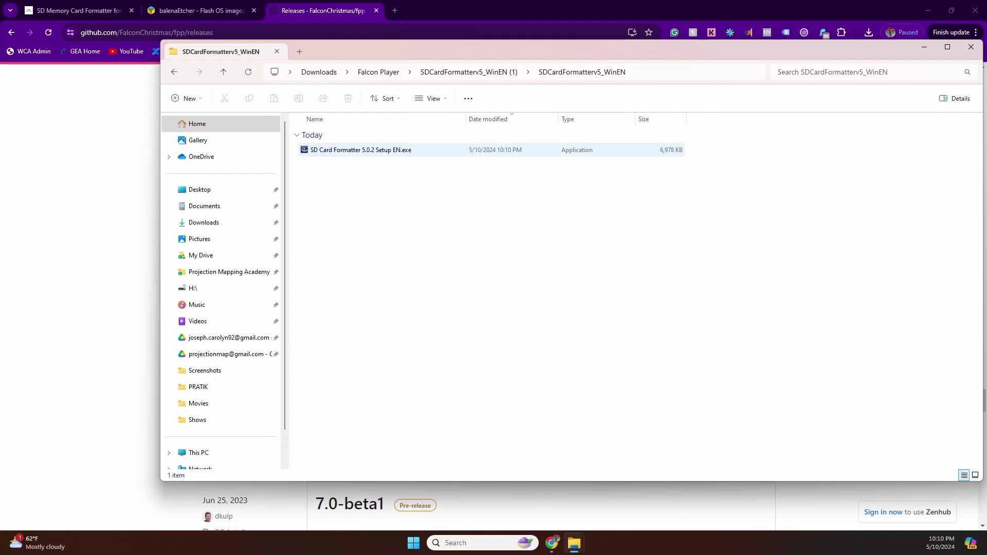
key("Down")
key("Return")
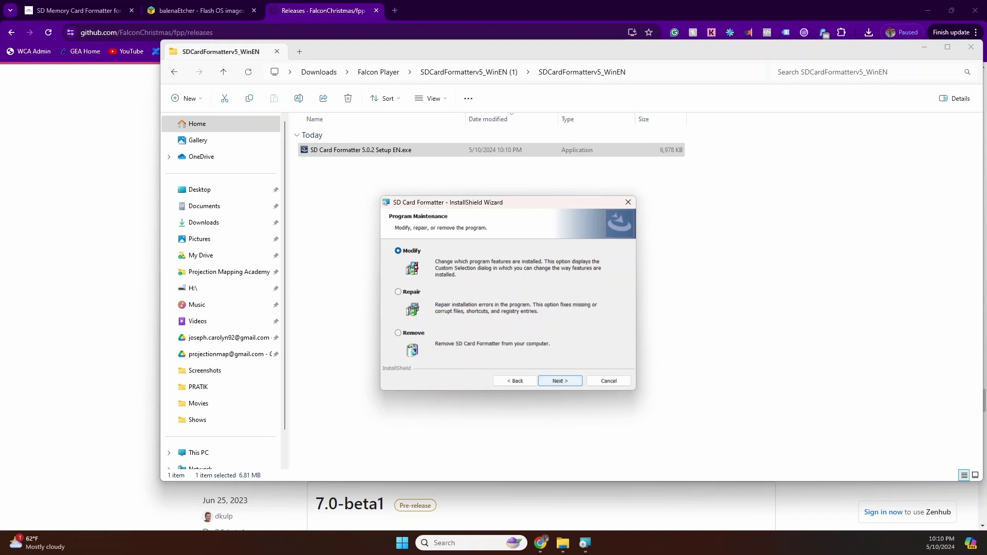
key("Return")
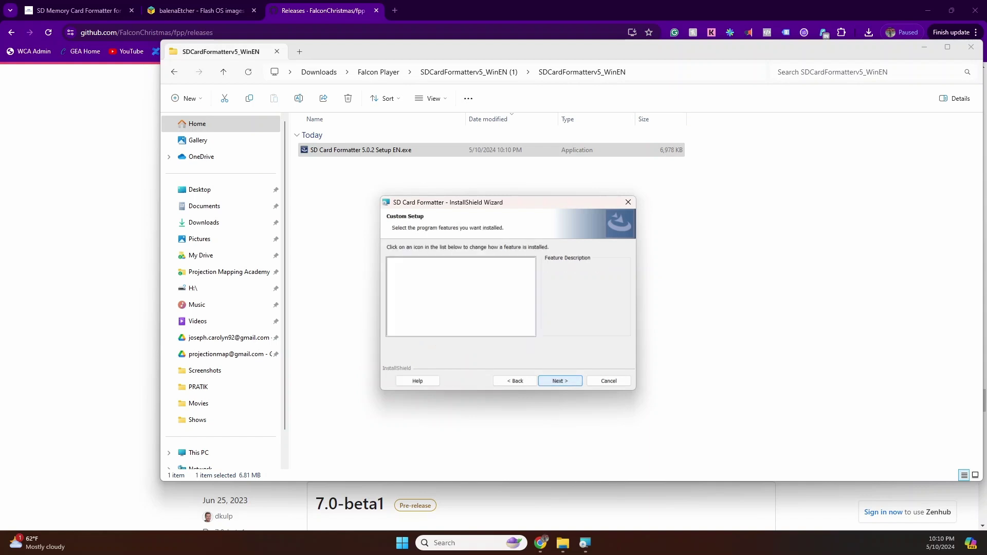
key("Return")
key("Return")
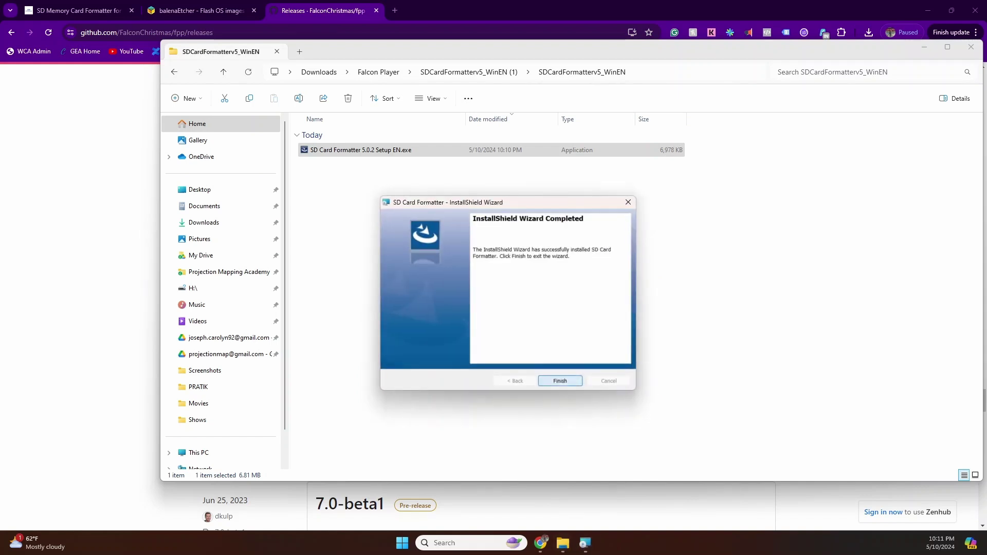
key("Return")
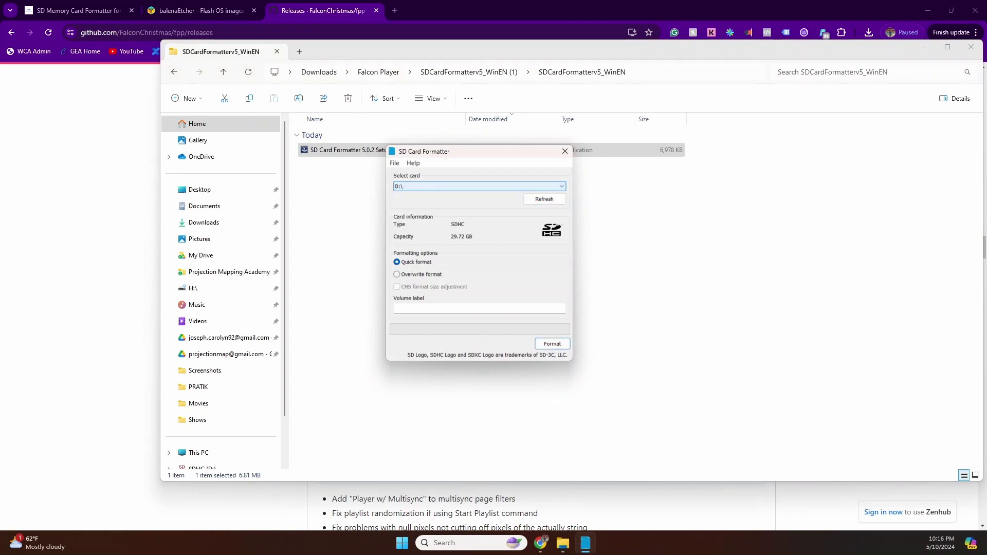
Step: Quick-format the 29.72 GB SDHC card on D:\ to FAT32, confirming the erase warning
key("Tab")
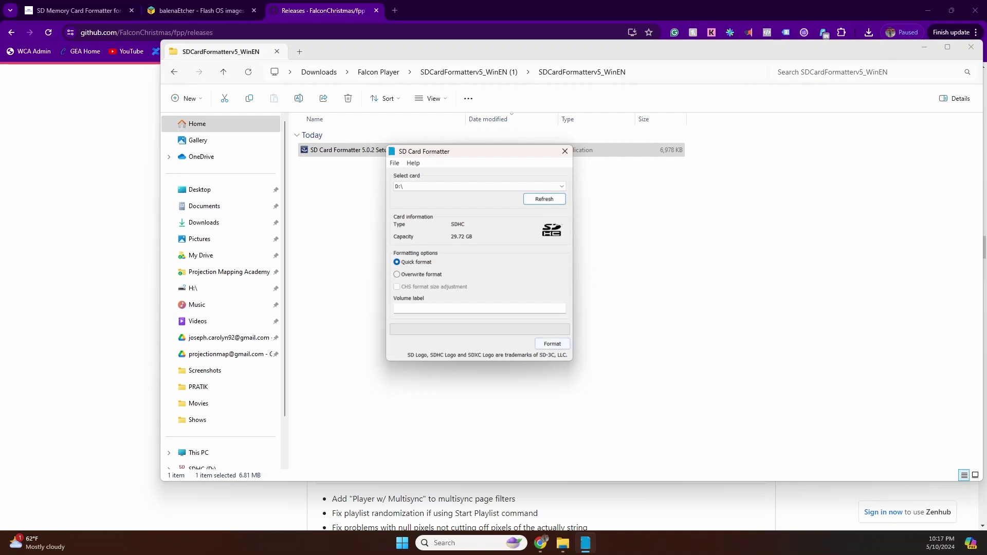
left_click(552, 343)
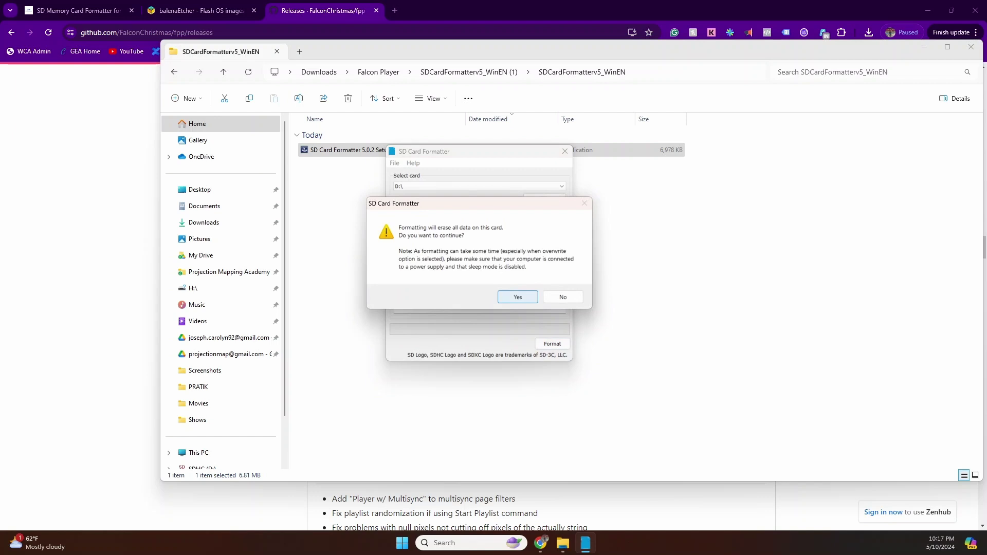
left_click(517, 297)
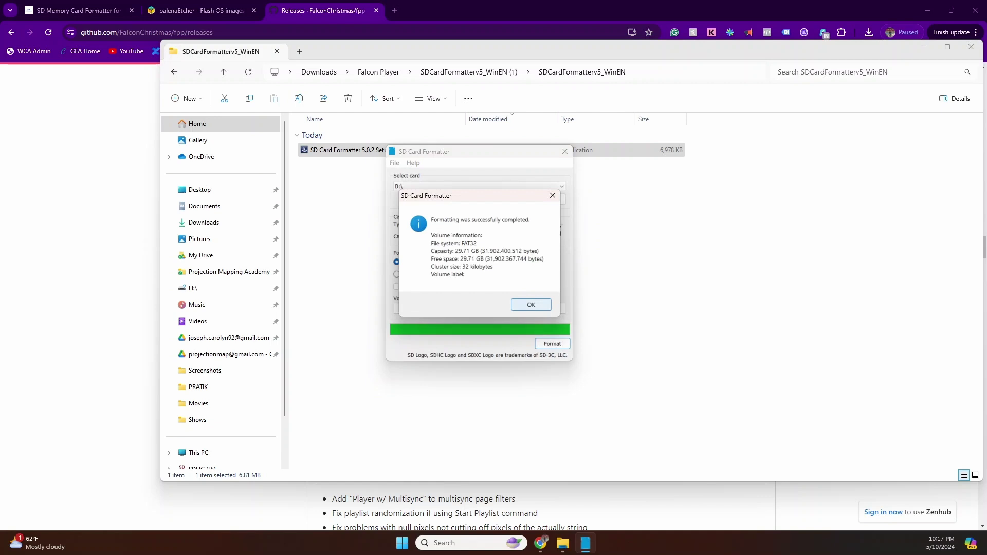
left_click(531, 305)
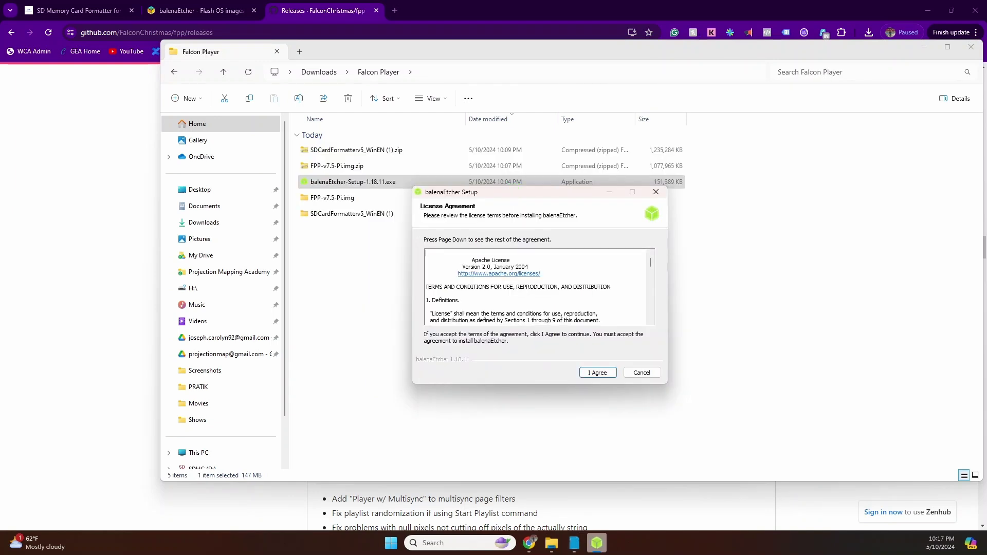
Step: Agree to the balenaEtcher licence and load FPP-v7.5-Pi.img as the image to flash
left_click(598, 372)
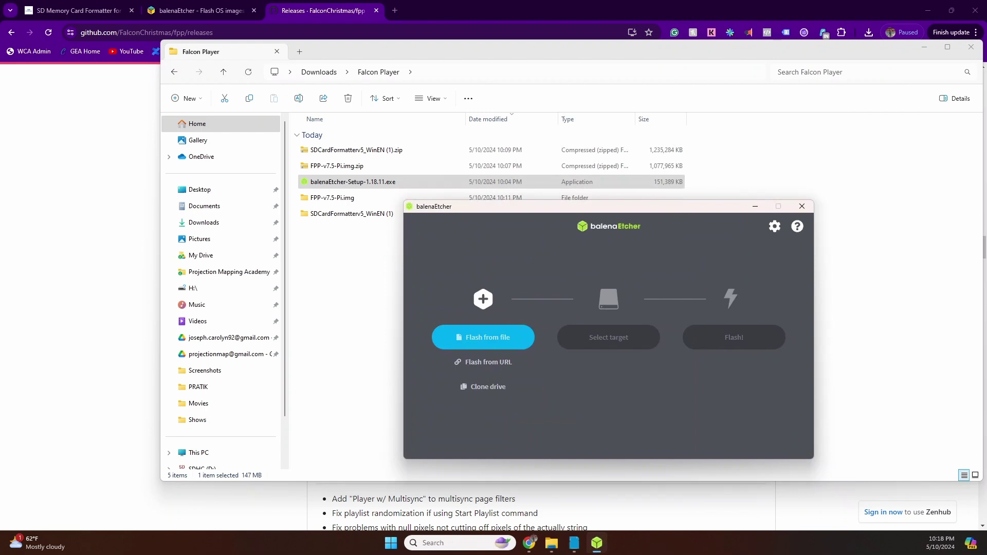
left_click(483, 337)
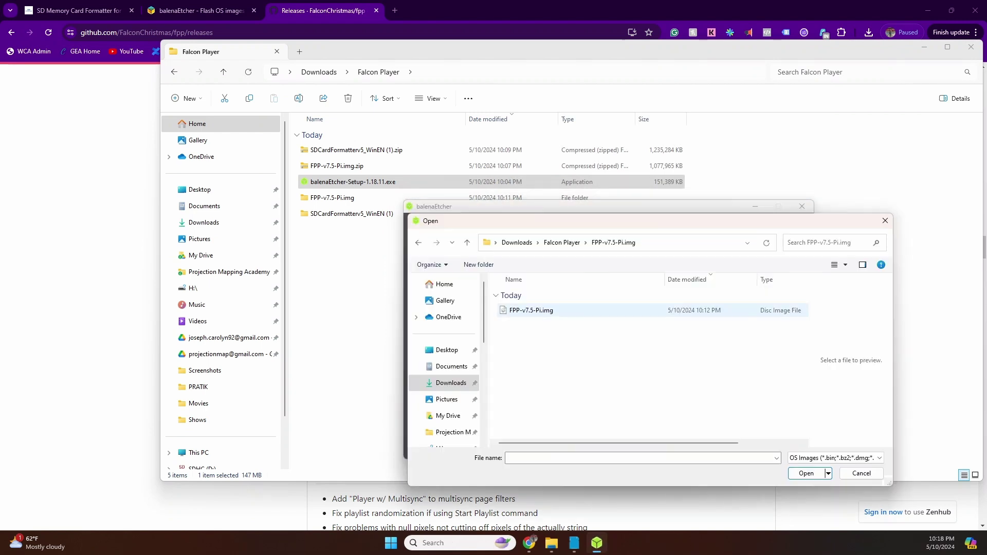
double_click(531, 309)
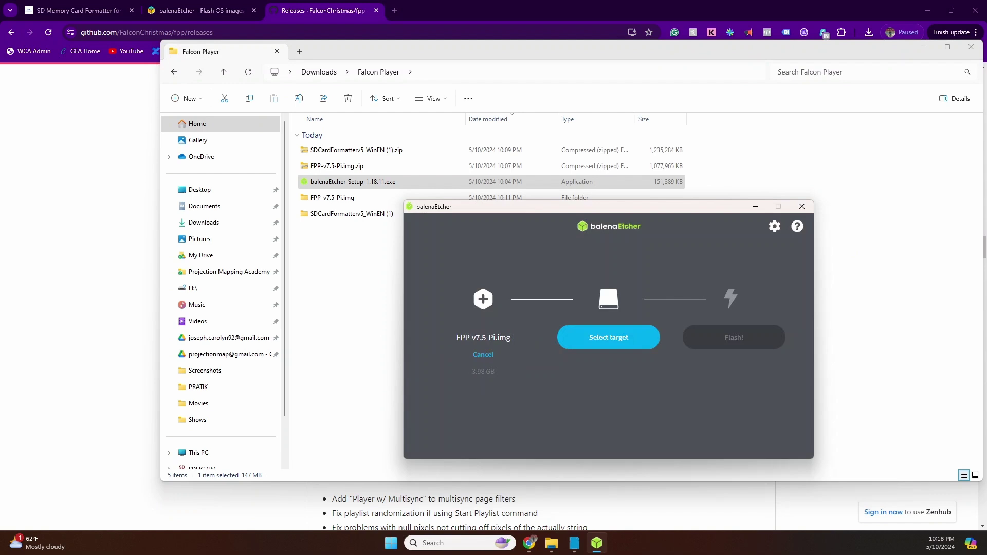
left_click(608, 337)
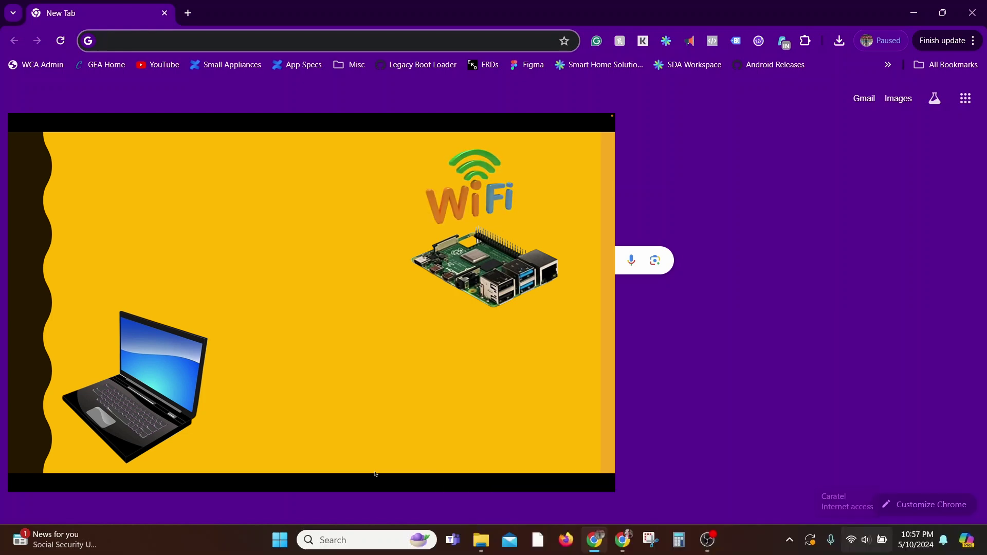
Step: Pick the FPP network from the Quick Settings Wi-Fi list and connect to it
left_click(851, 540)
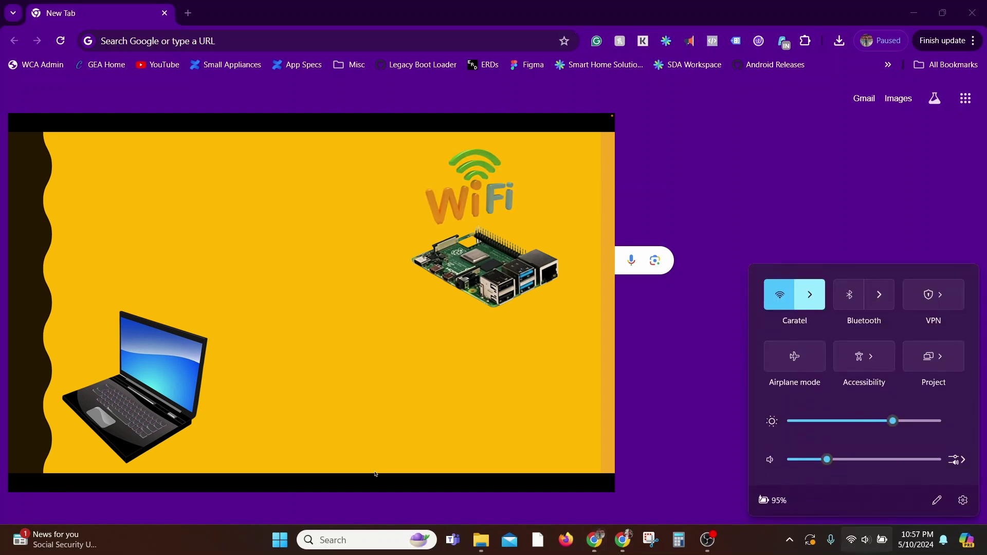
left_click(809, 295)
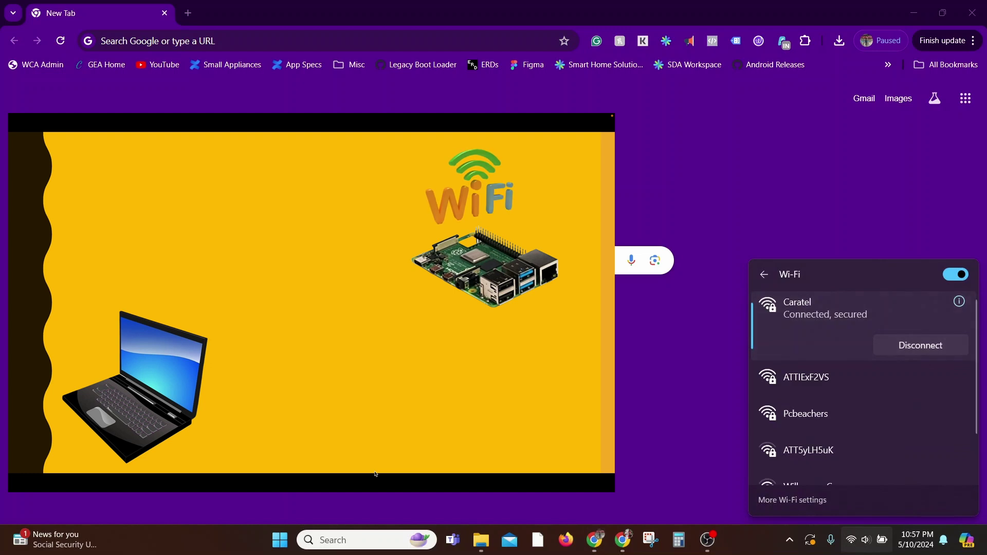
scroll(863, 388, "down", 2)
scroll(863, 383, "up", 2)
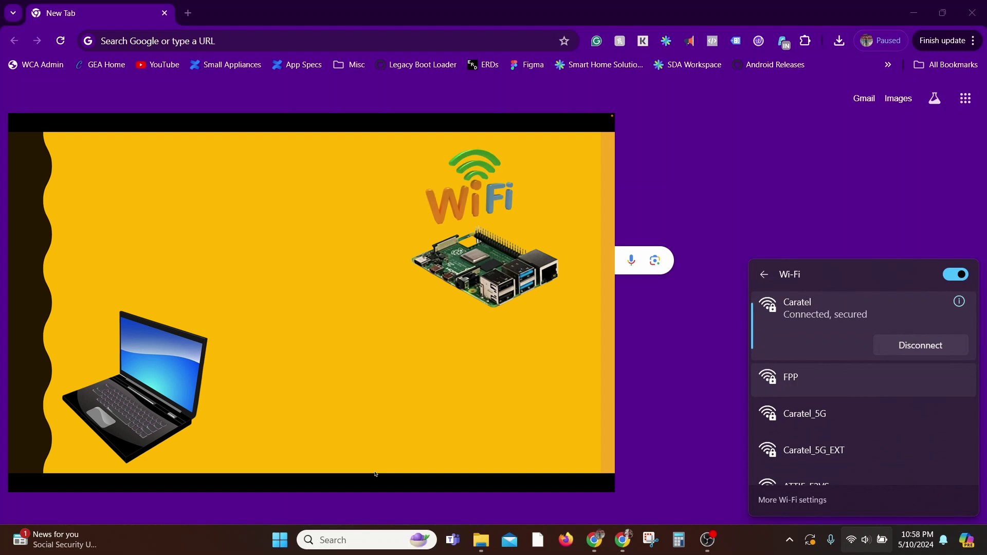
left_click(822, 378)
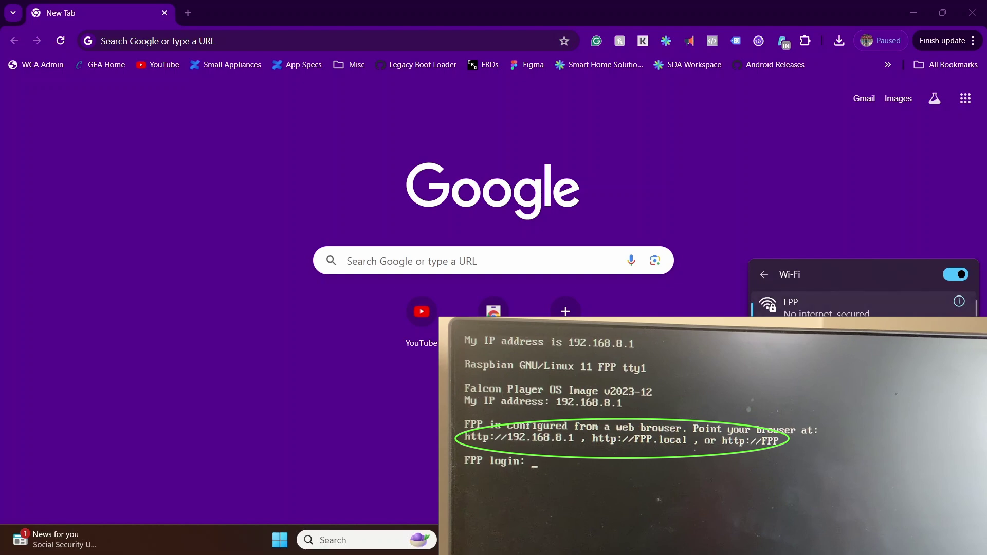
Step: Go to fpp.local in Chrome to reach the FPP Initial Setup page at 192.168.8.1
left_click(118, 41)
type("fpp.local")
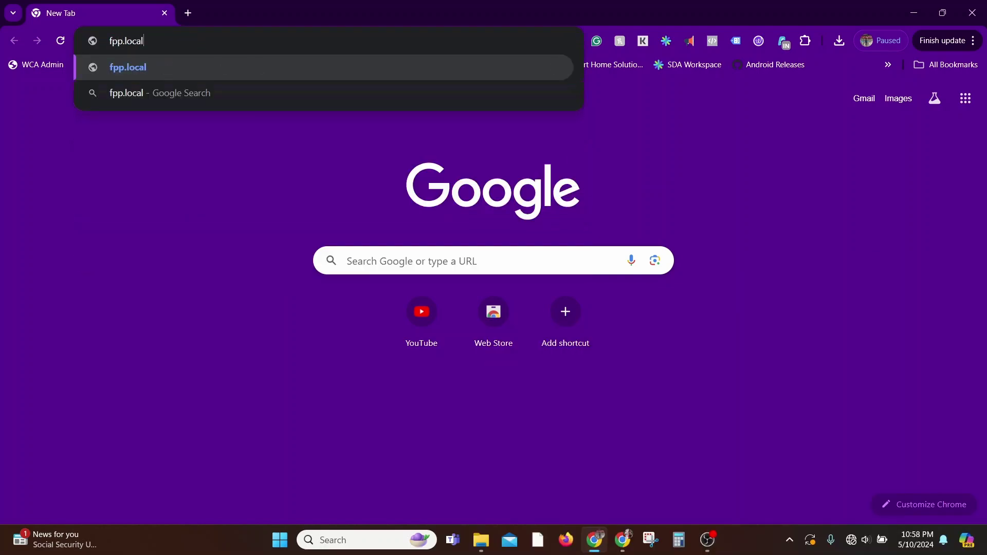
key("Return")
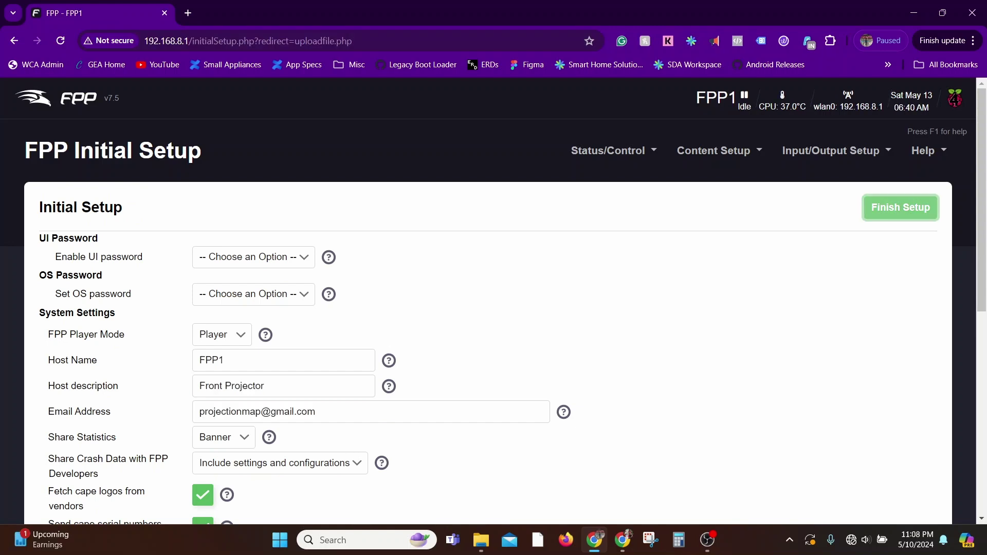
left_click(253, 257)
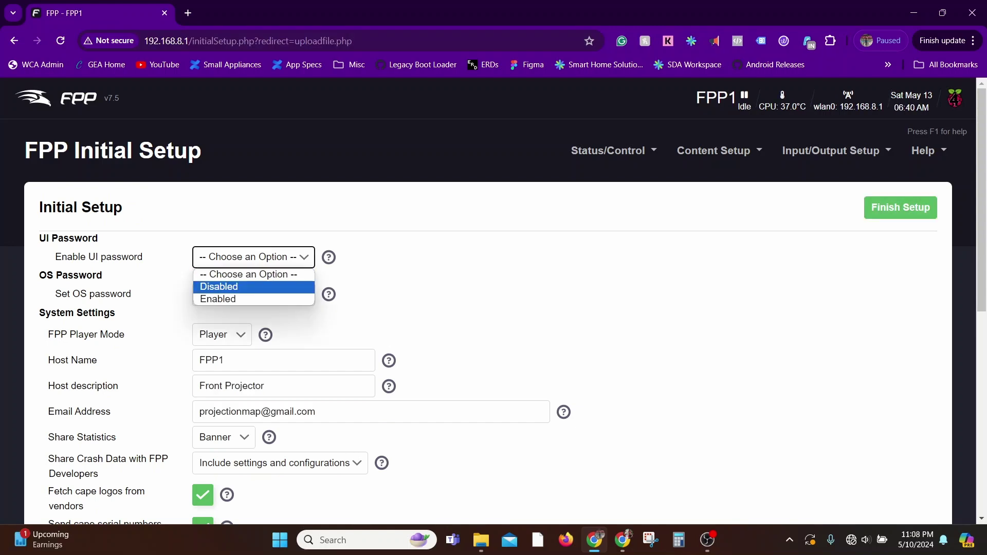
left_click(218, 287)
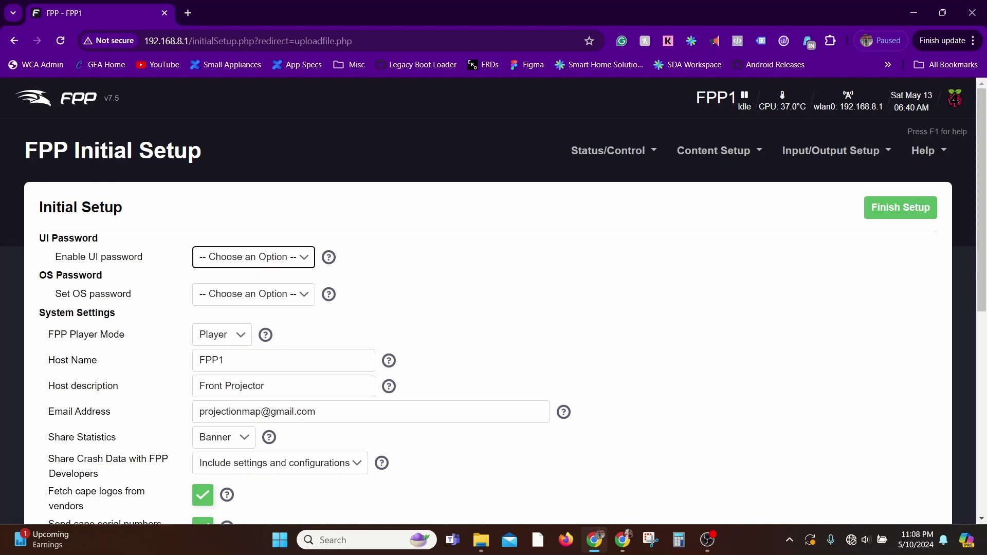
left_click(254, 294)
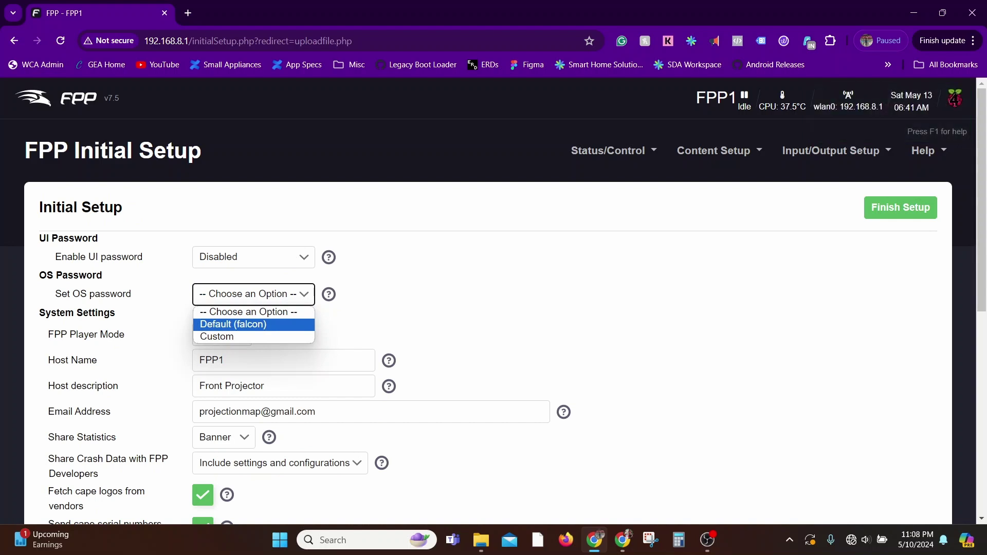
key("Return")
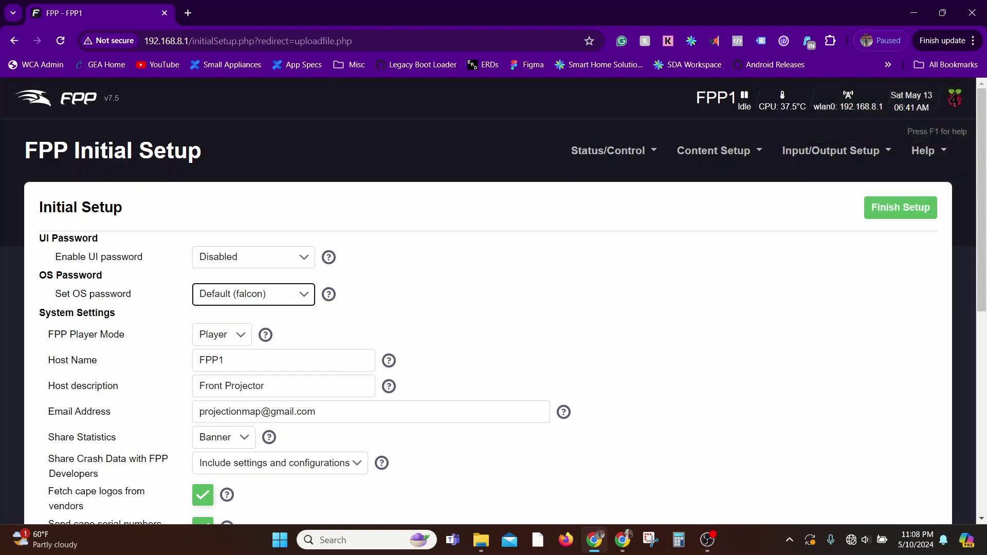
left_click(900, 208)
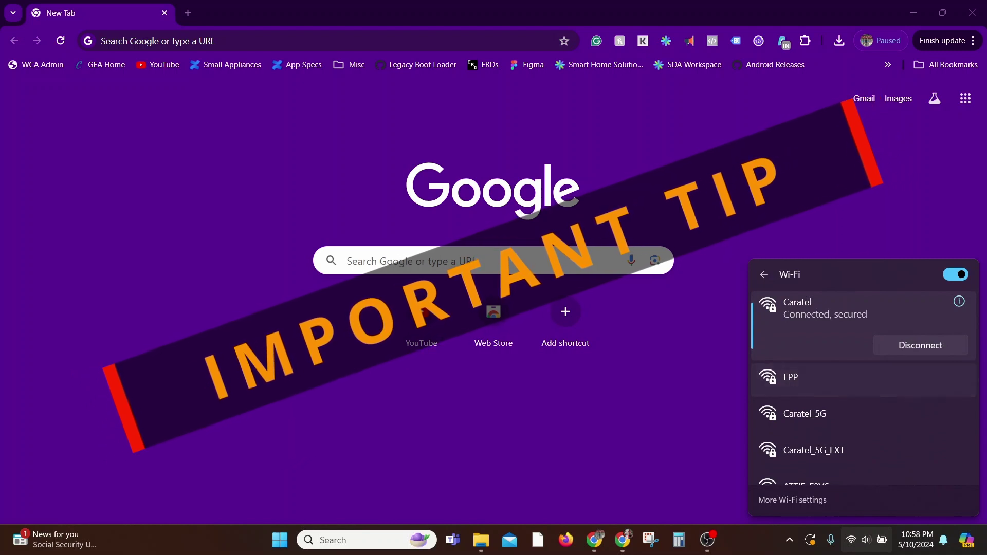
Step: Select the FPP network entry in the Wi-Fi flyout
left_click(822, 379)
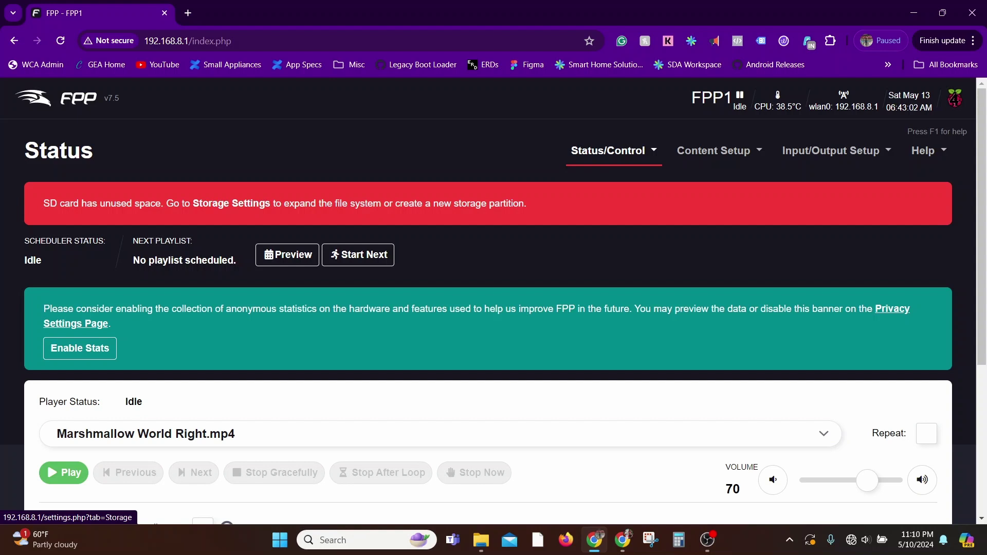
Step: From Storage Settings, grow the filesystem to the full 29.5GB SD card, then reboot FPP
left_click(231, 203)
scroll(231, 203, "down", 3)
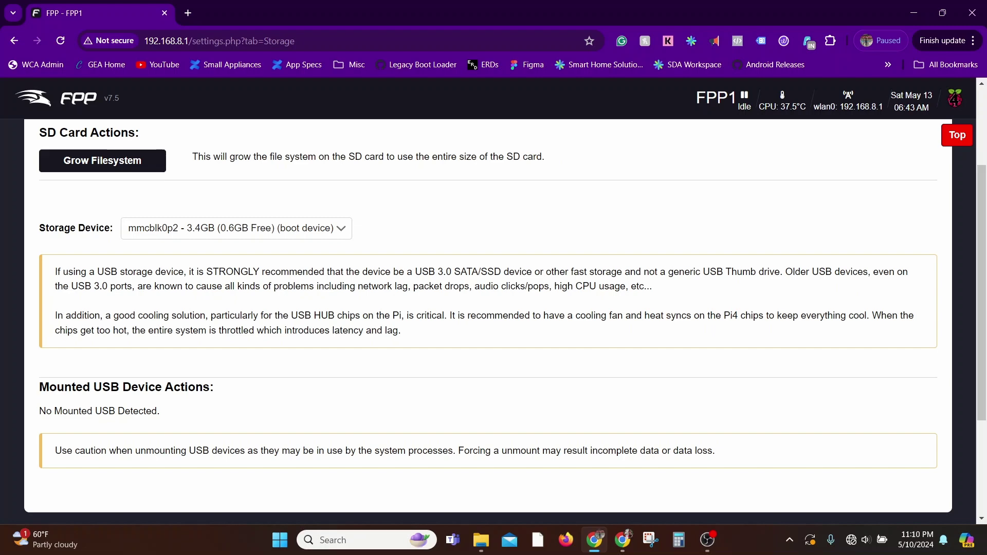
left_click(103, 161)
left_click(621, 278)
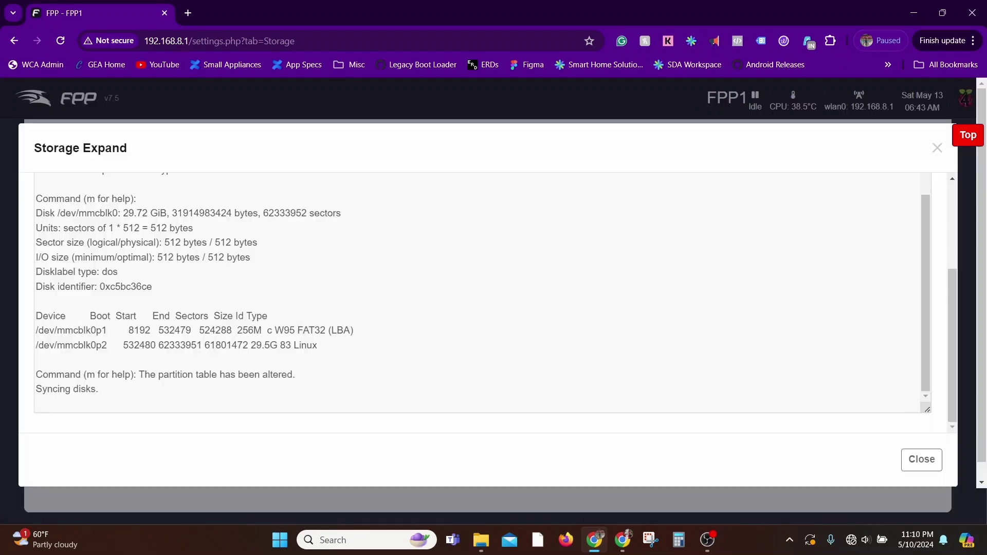
left_click(921, 459)
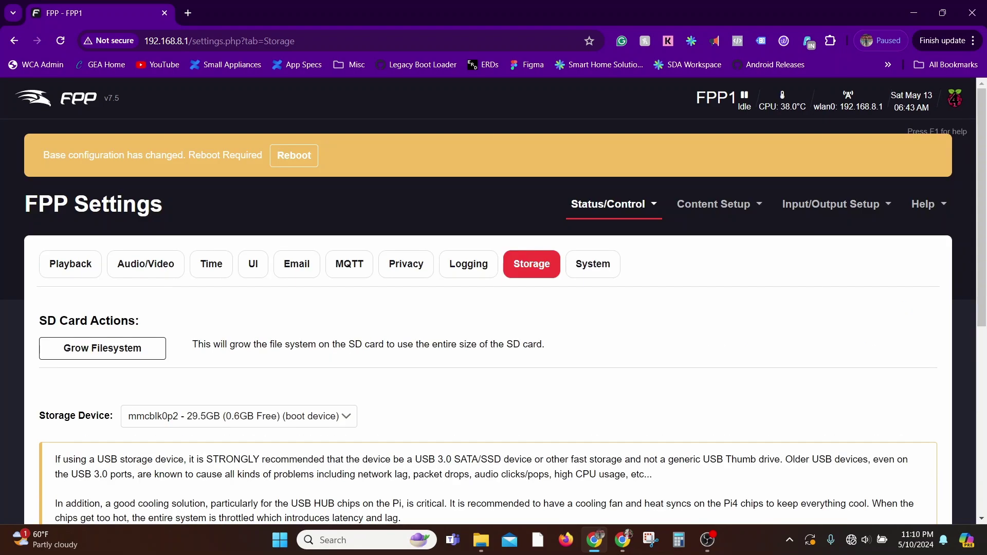
left_click(294, 155)
key("Return")
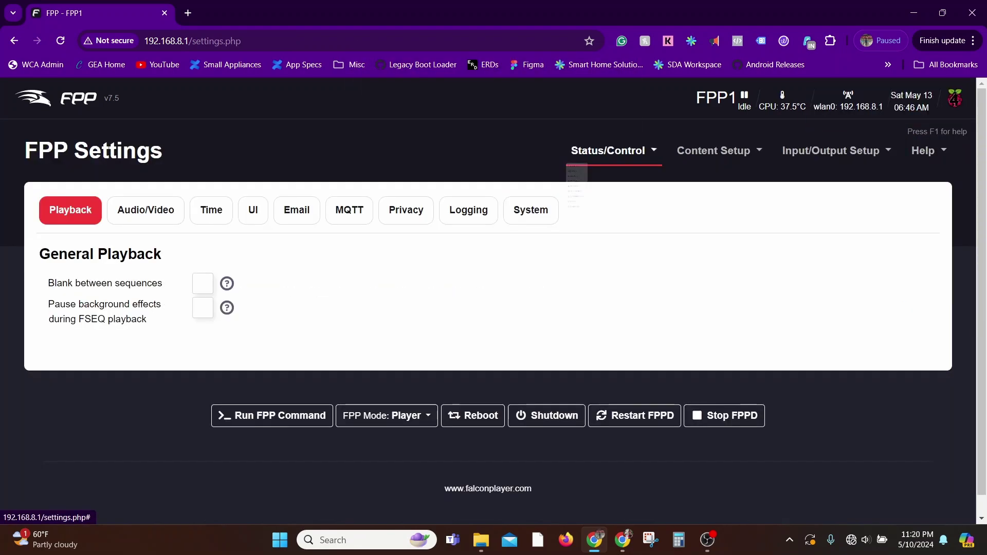
Step: Keep Audio Output Device on bcm2835 HDMI 1, then view the System tab's forced HDMI resolutions
left_click(654, 150)
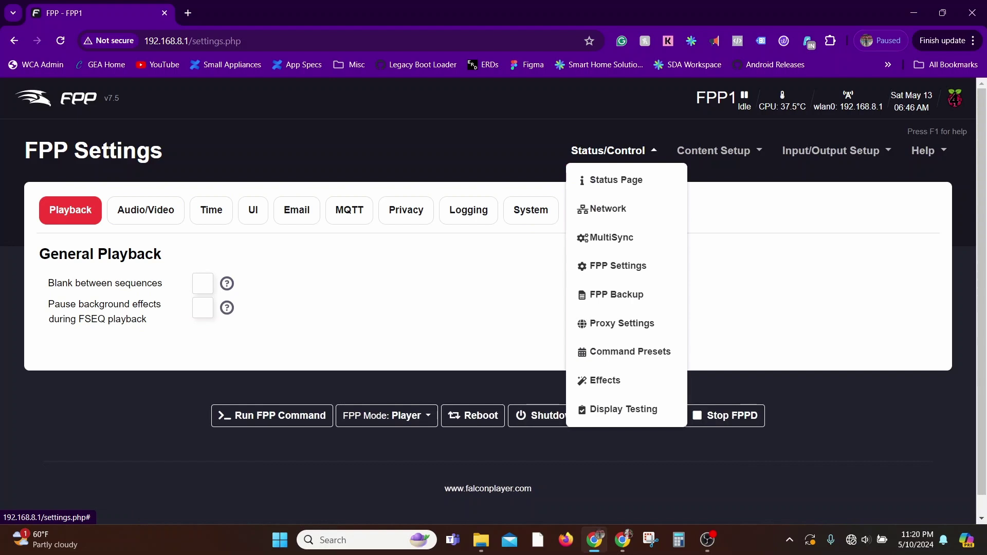
left_click(618, 265)
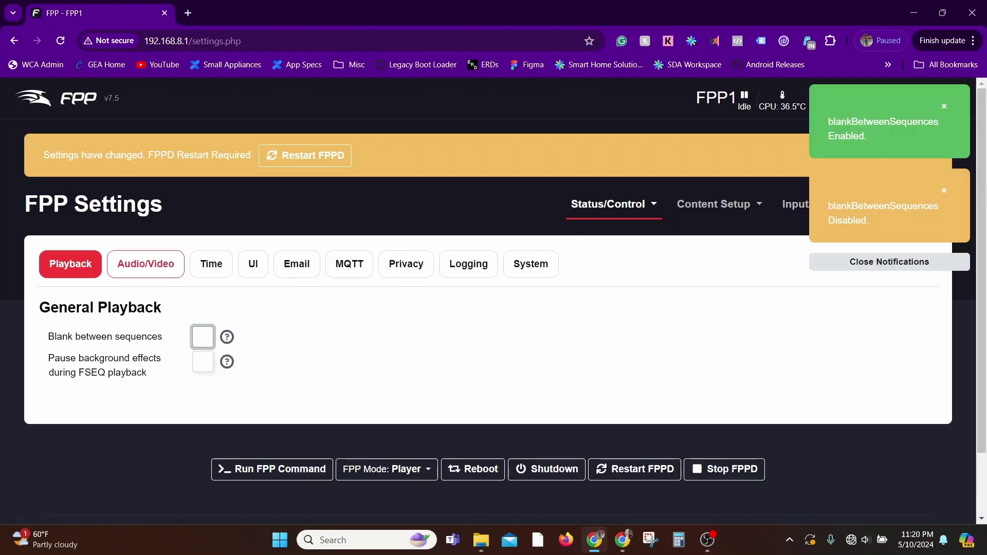
left_click(146, 263)
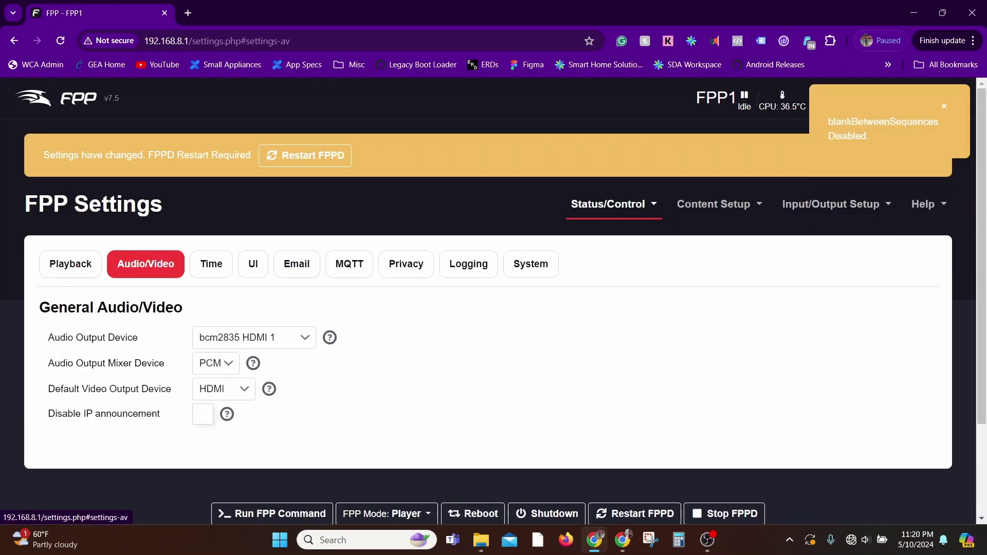
left_click(253, 337)
key("Down")
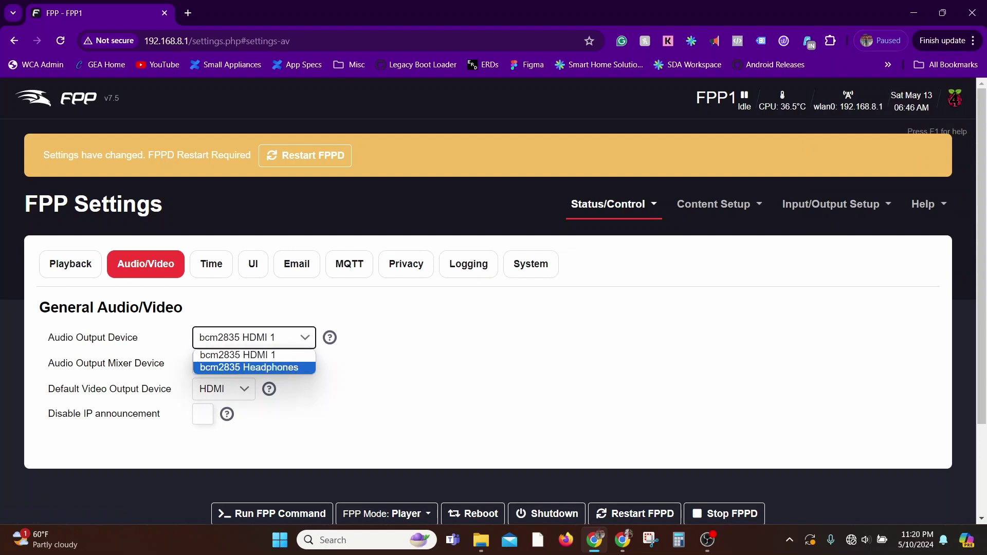
key("Up")
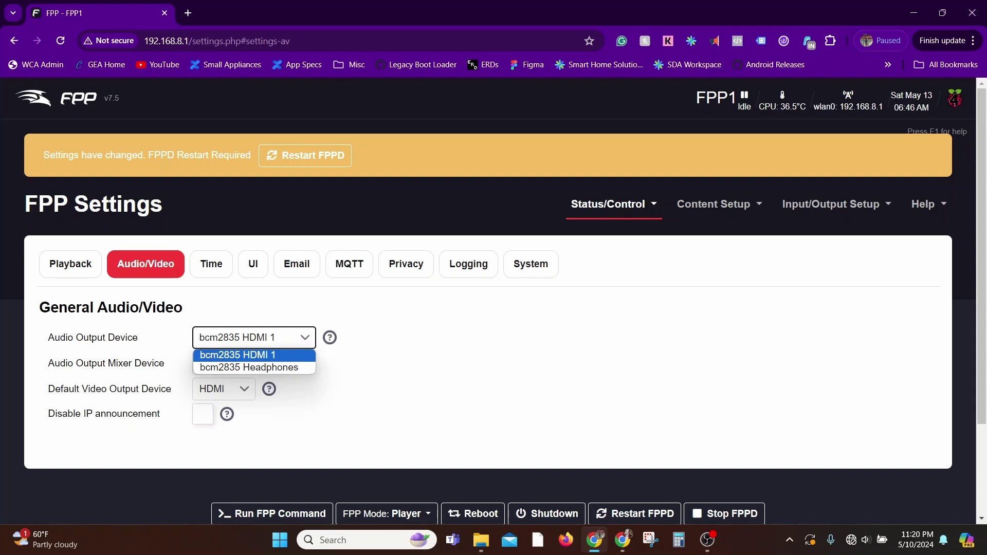
left_click(530, 264)
left_click(270, 441)
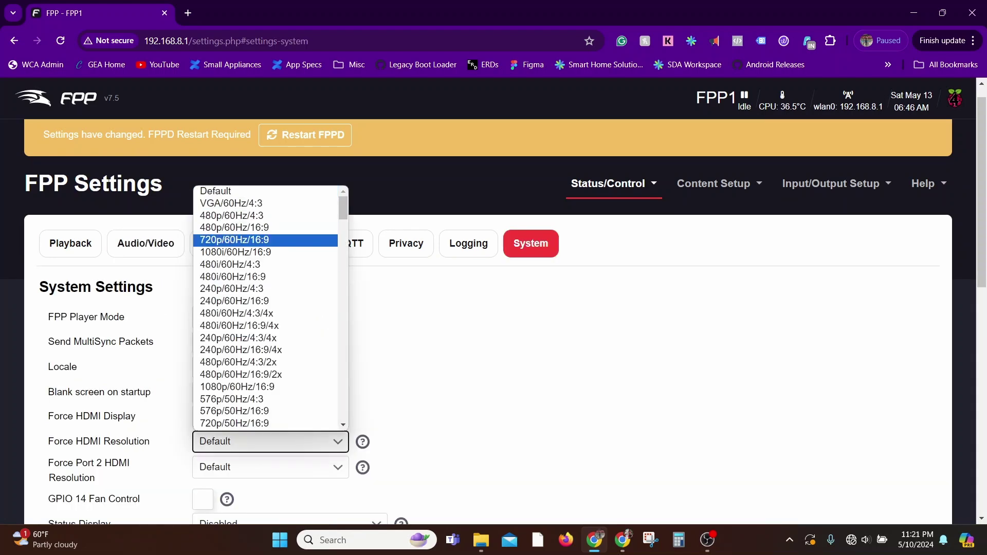
scroll(265, 308, "down", 3)
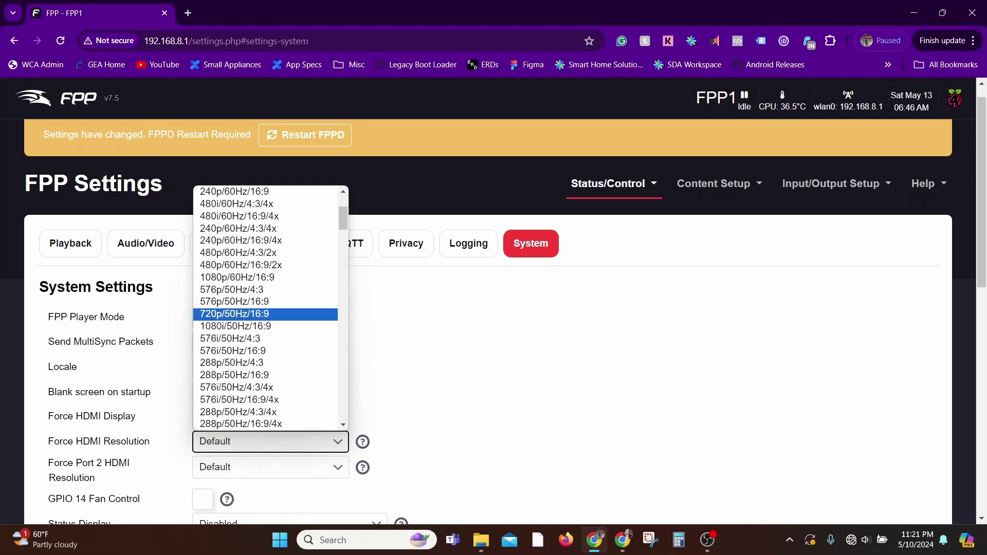
scroll(265, 319, "up", 3)
scroll(265, 319, "down", 4)
scroll(265, 322, "down", 1)
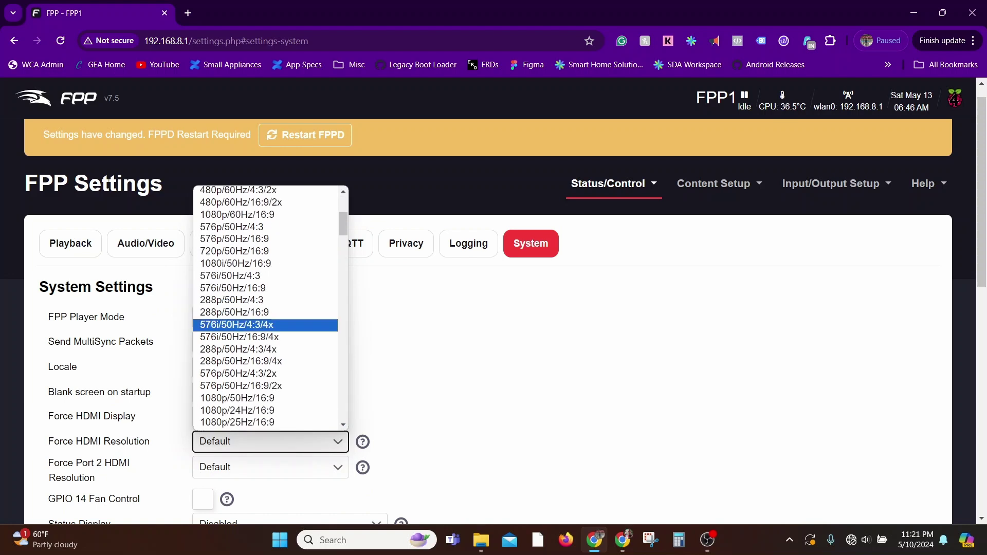
key("Escape")
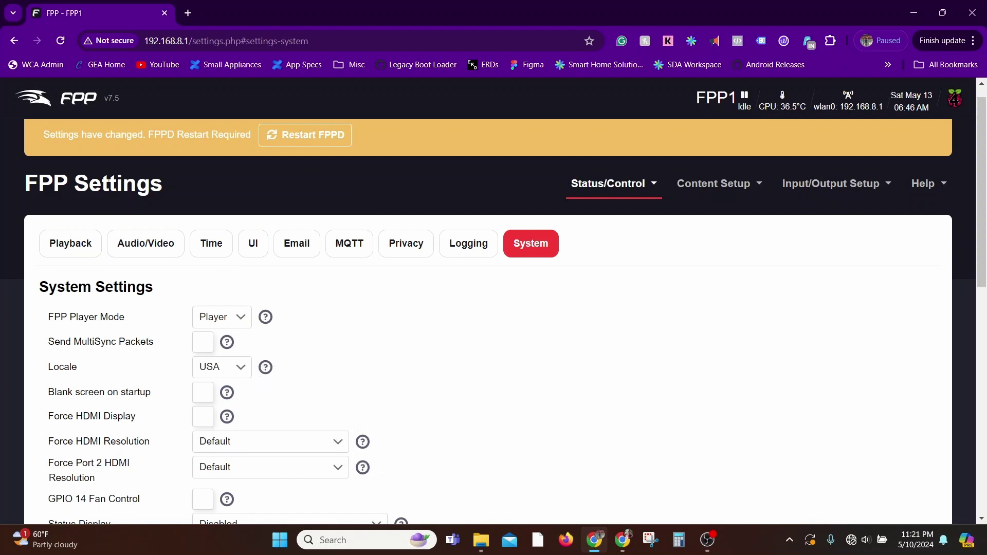
left_click(203, 417)
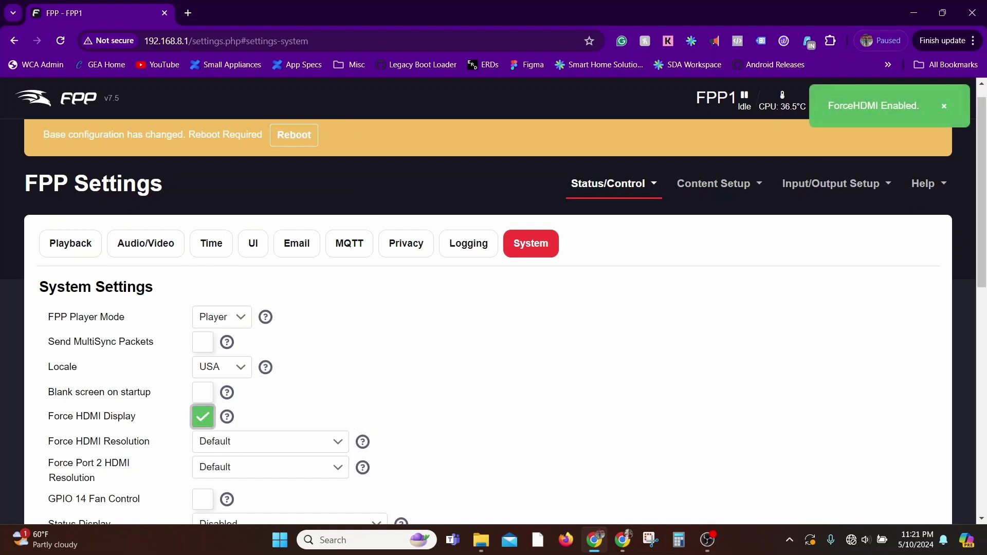
key("space")
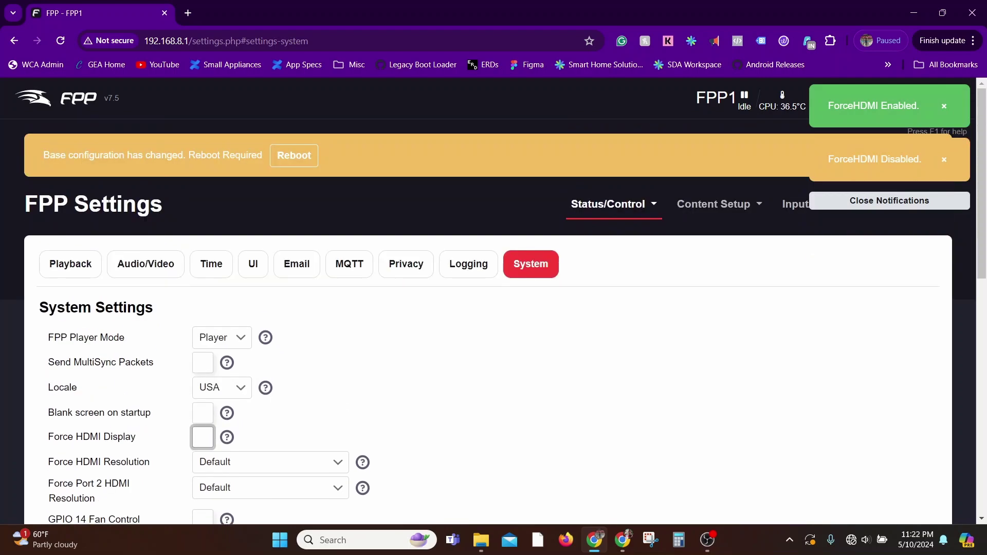
left_click(713, 204)
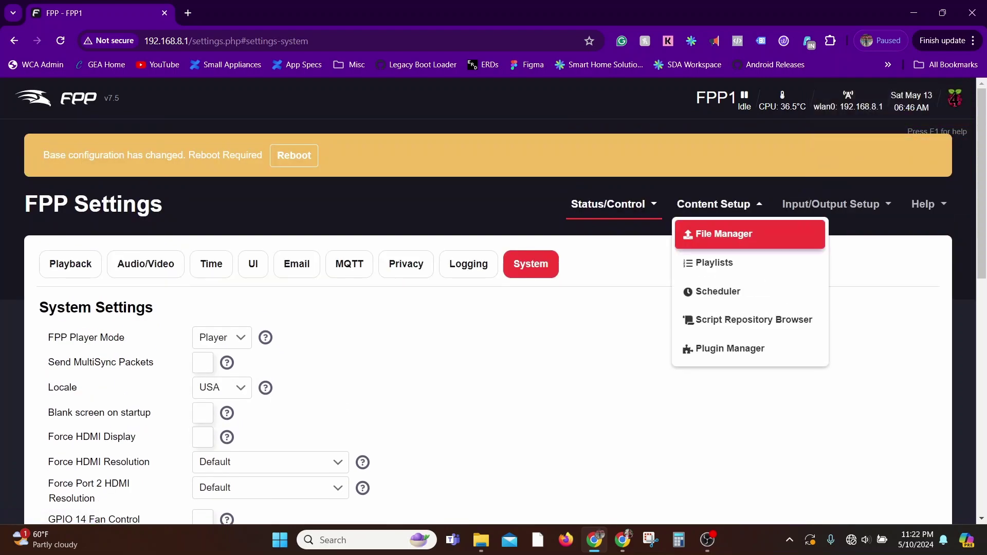
Step: Upload Marshmallow World Right.mp4 to the File Manager's Video files
left_click(725, 232)
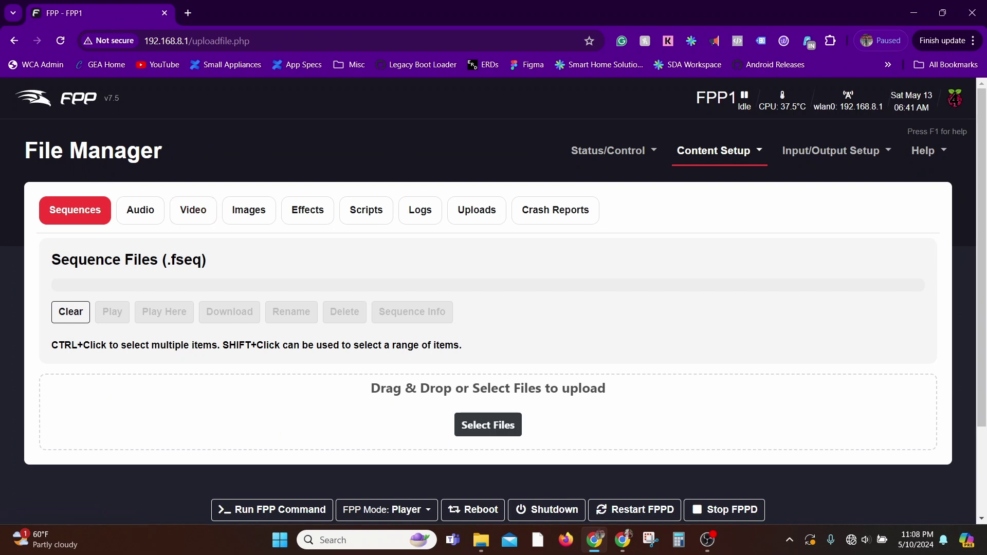
left_click(192, 210)
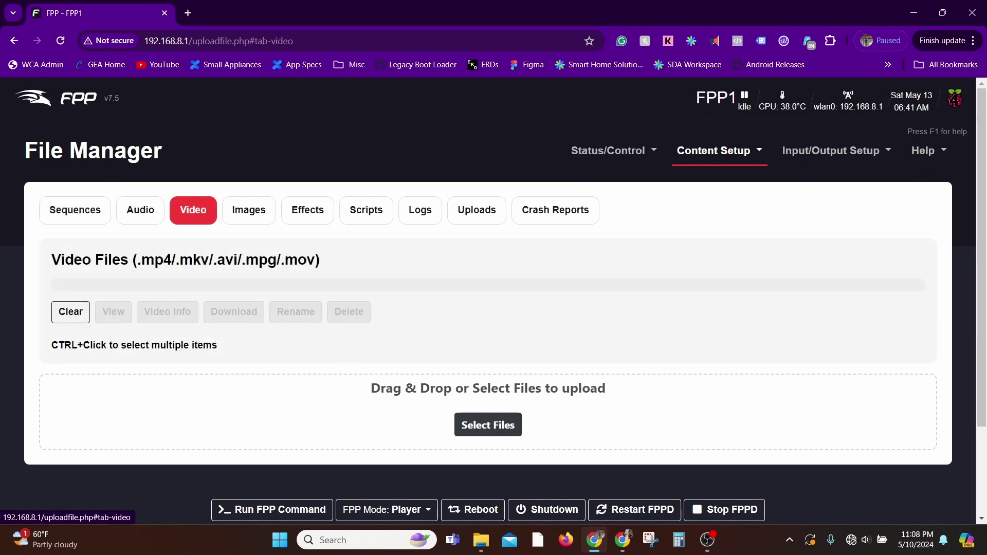
left_click(488, 425)
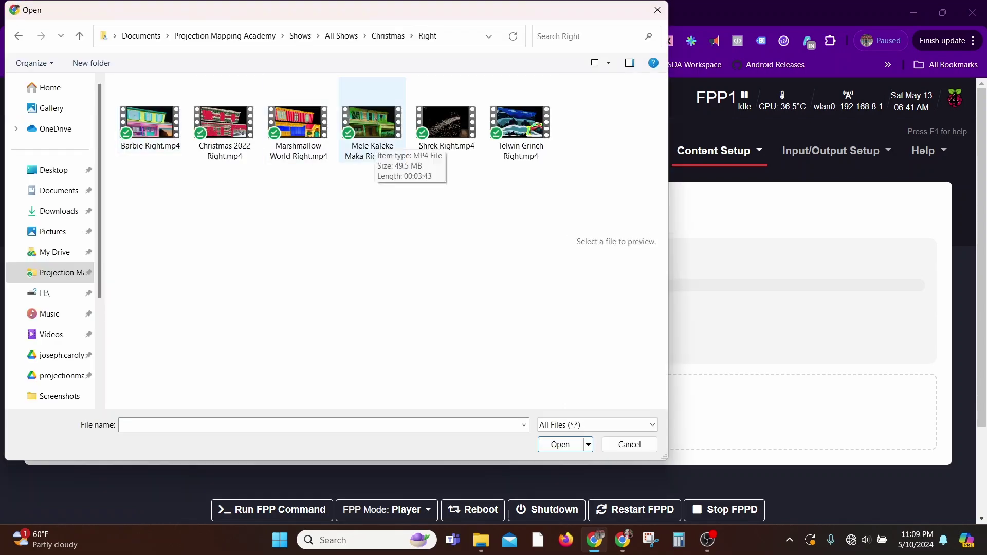
double_click(298, 126)
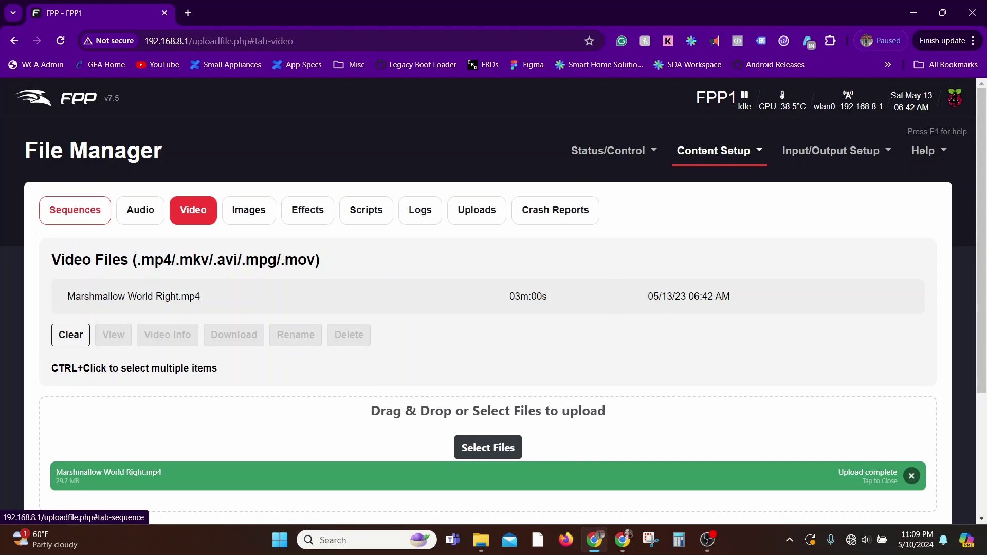
Step: Check the sequence files, then go to the Status page
left_click(74, 209)
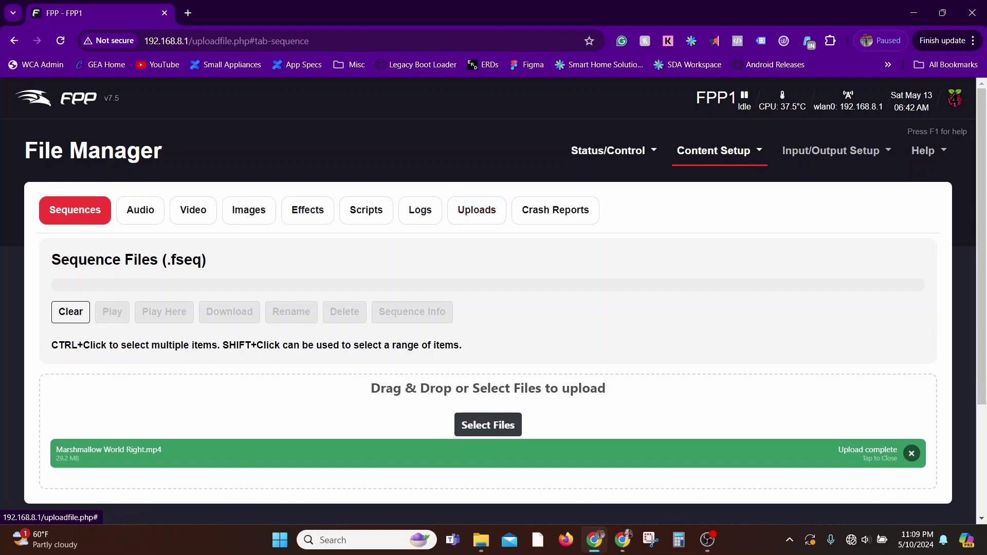
left_click(607, 150)
left_click(615, 179)
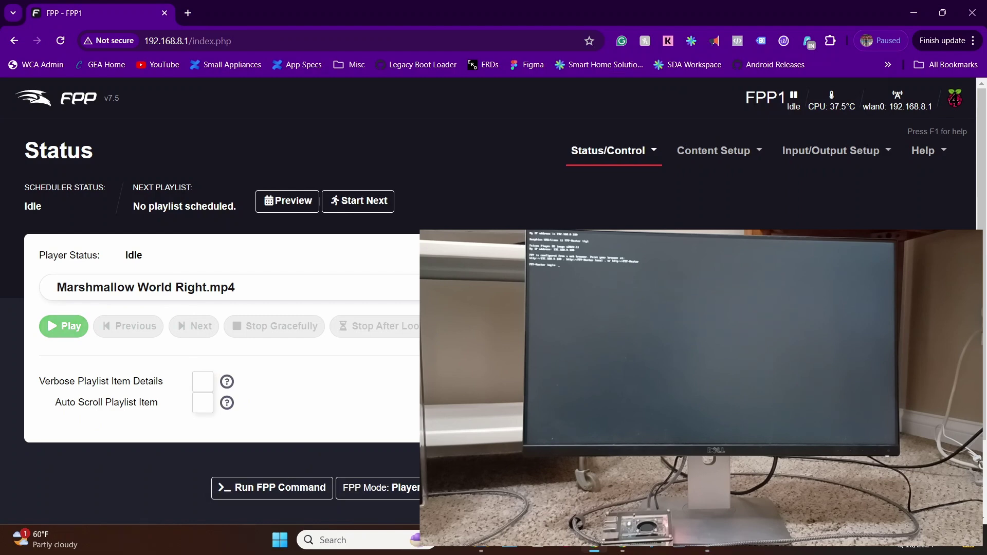
Step: Play Marshmallow World Right.mp4 from the Status page as a single-item Main Playlist
left_click(63, 326)
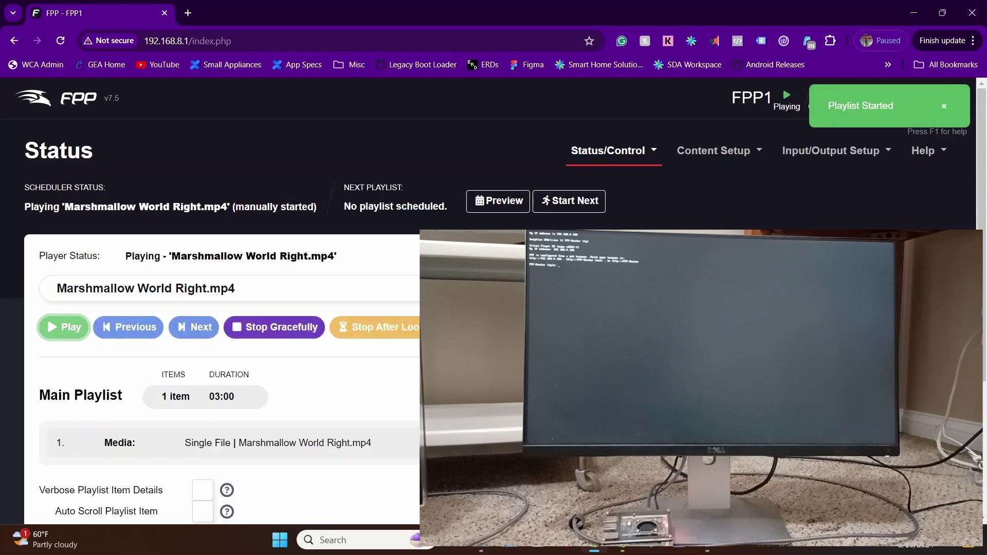